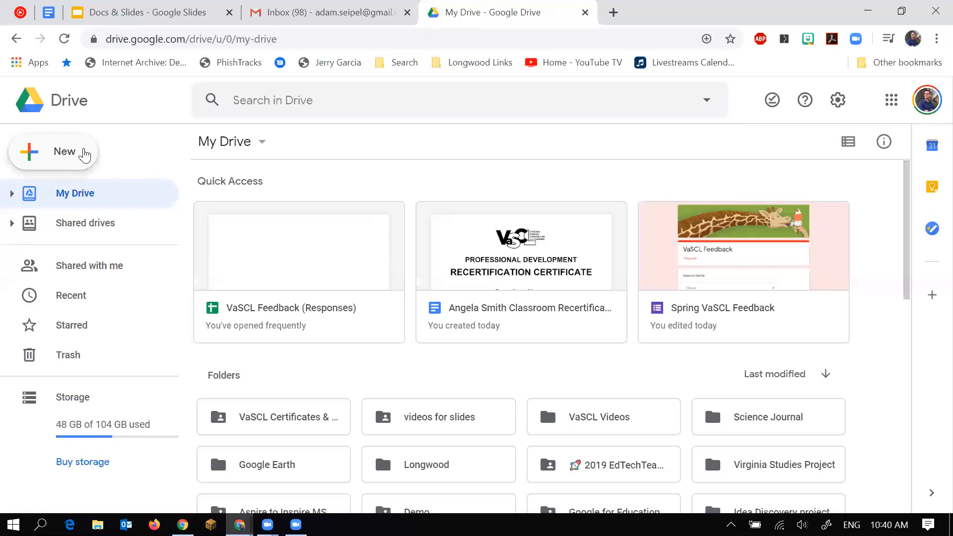
Look through Drive's New menu of item types, then dismiss it without creating anything.
click(84, 155)
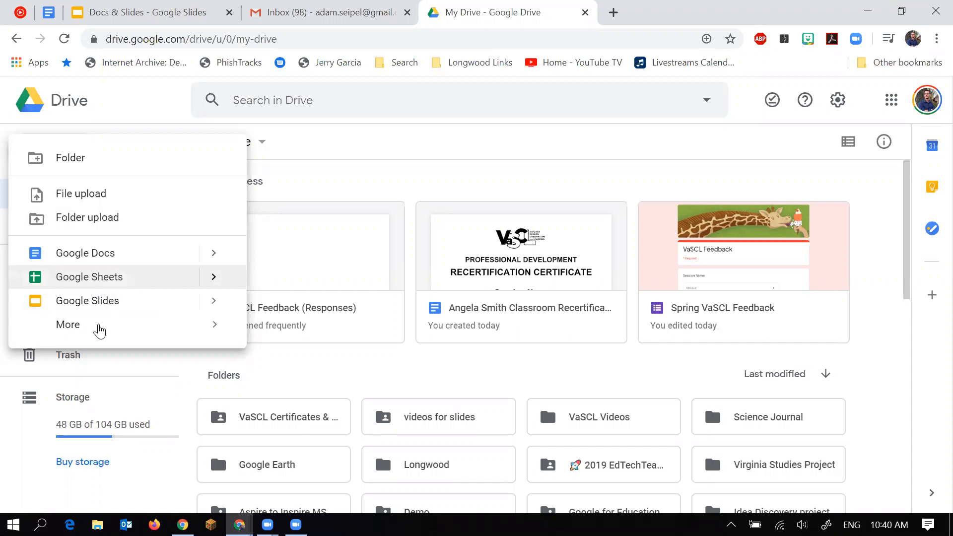
mouse_move(113, 330)
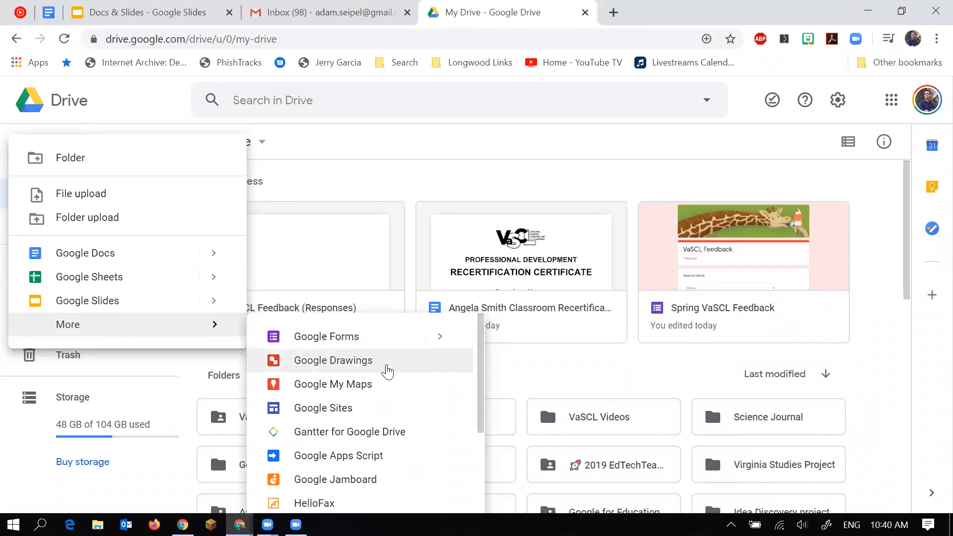
scroll(382, 382, down, 1)
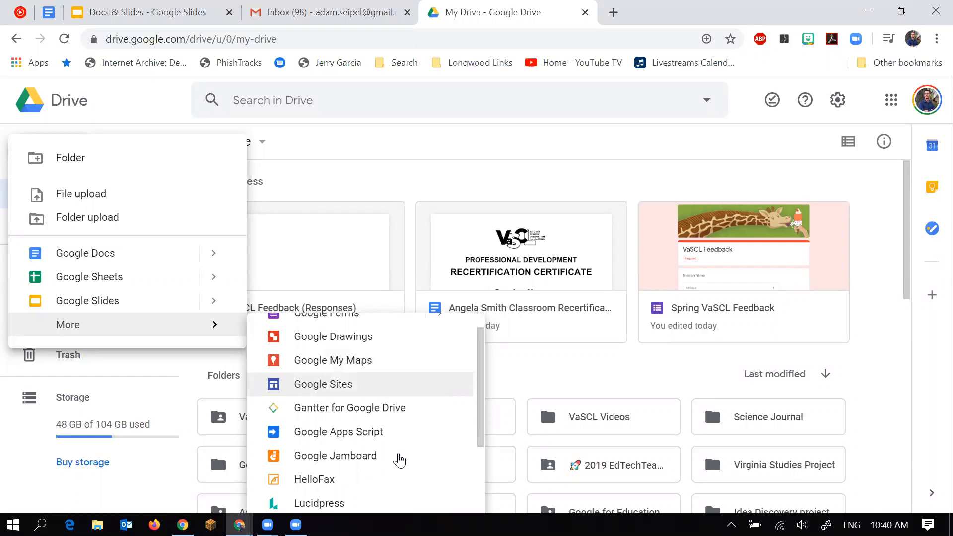
scroll(395, 456, down, 2)
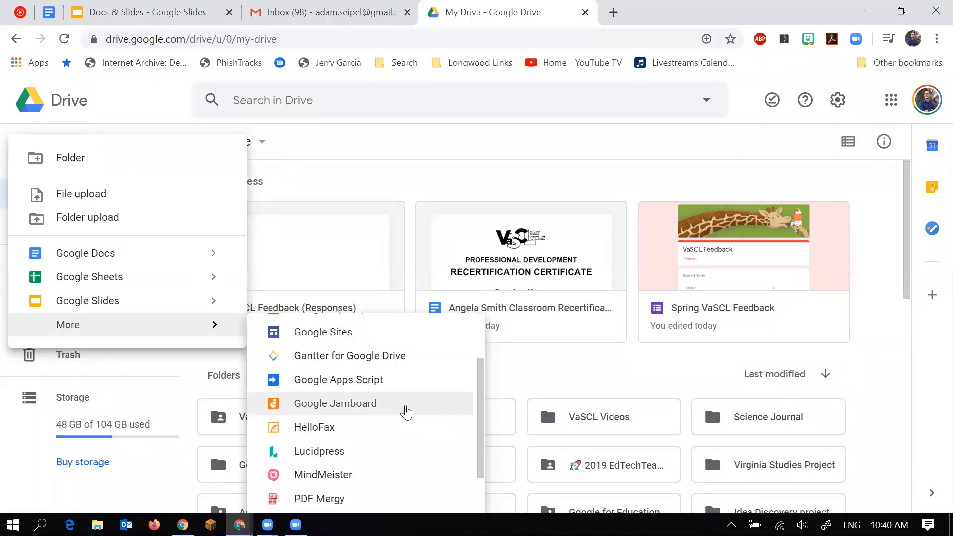
scroll(406, 411, up, 1)
scroll(406, 412, down, 3)
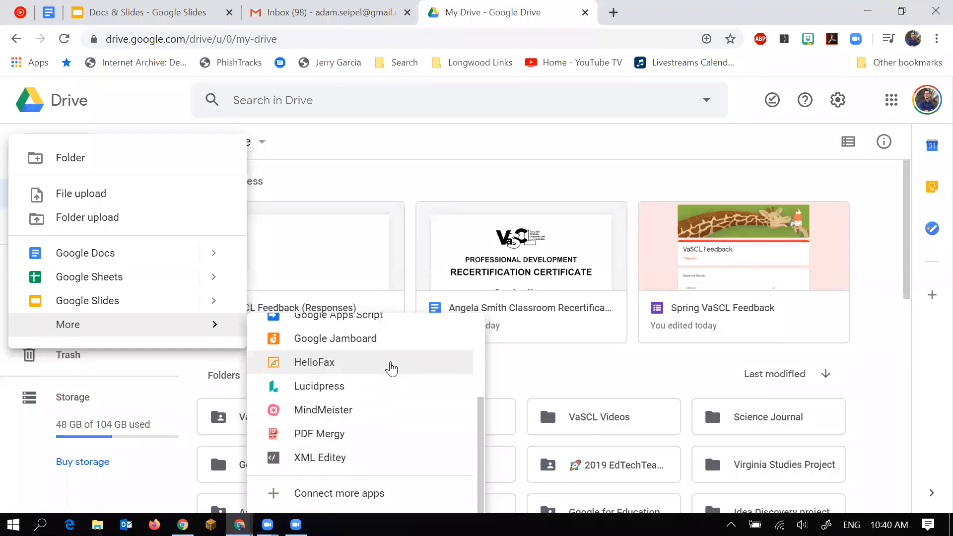
scroll(391, 369, up, 3)
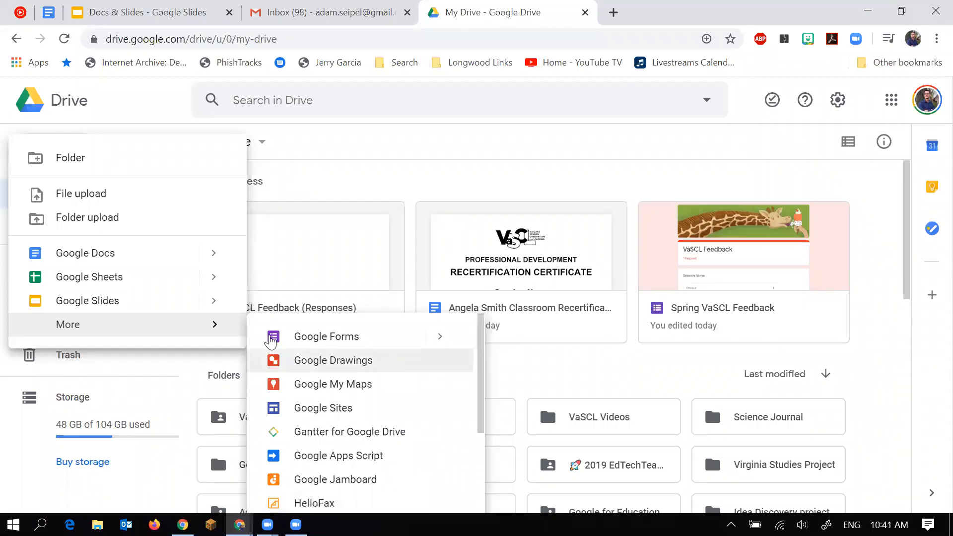
click(381, 186)
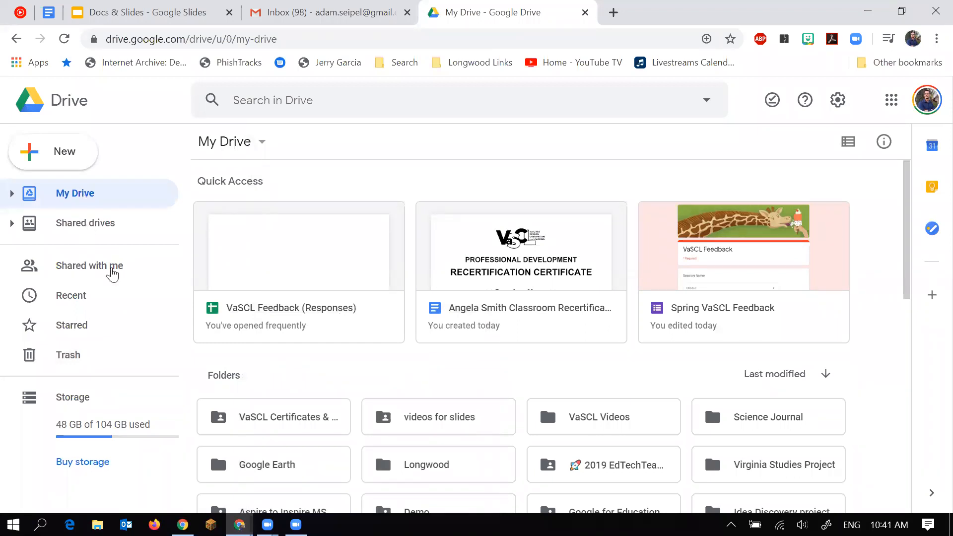
Expand the My Drive folder tree in the sidebar, then collapse it again.
click(12, 194)
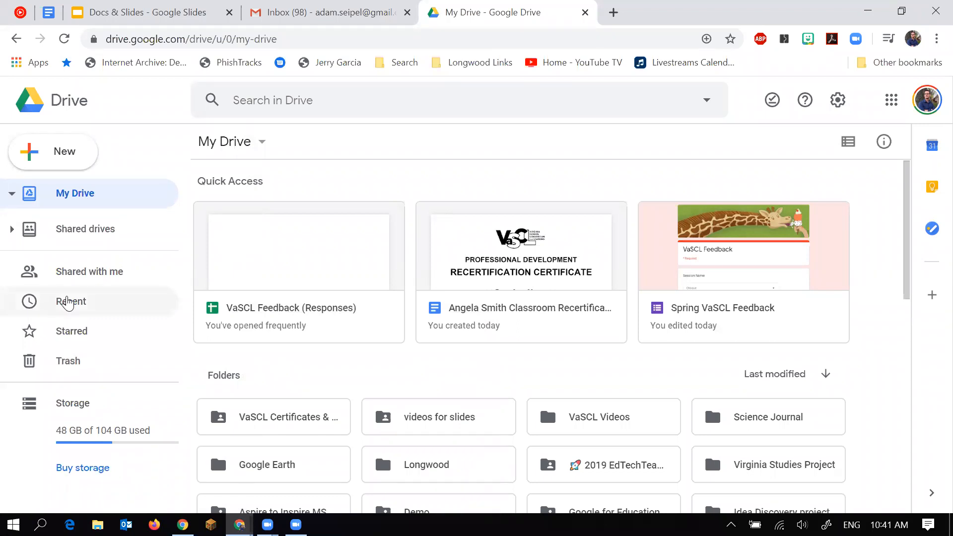
scroll(99, 397, down, 10)
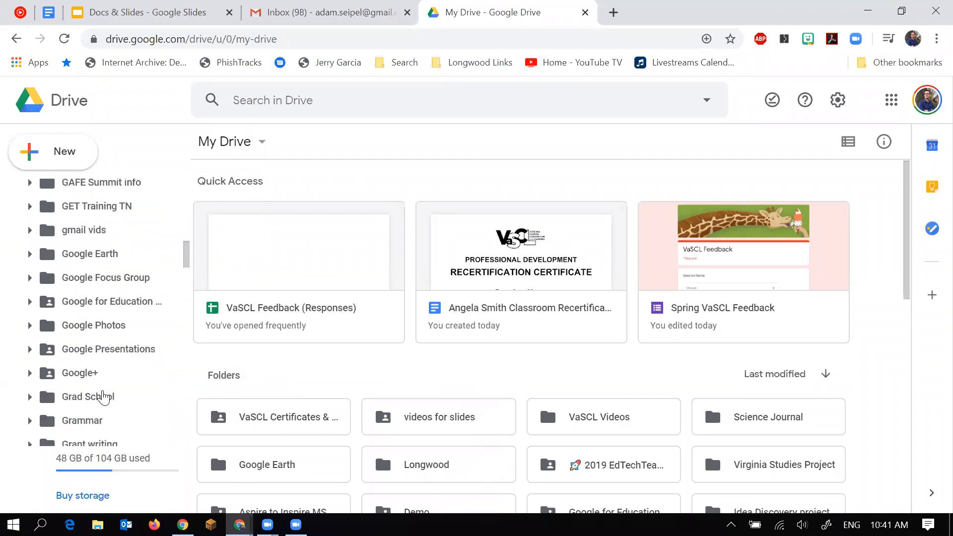
scroll(48, 156, up, 3)
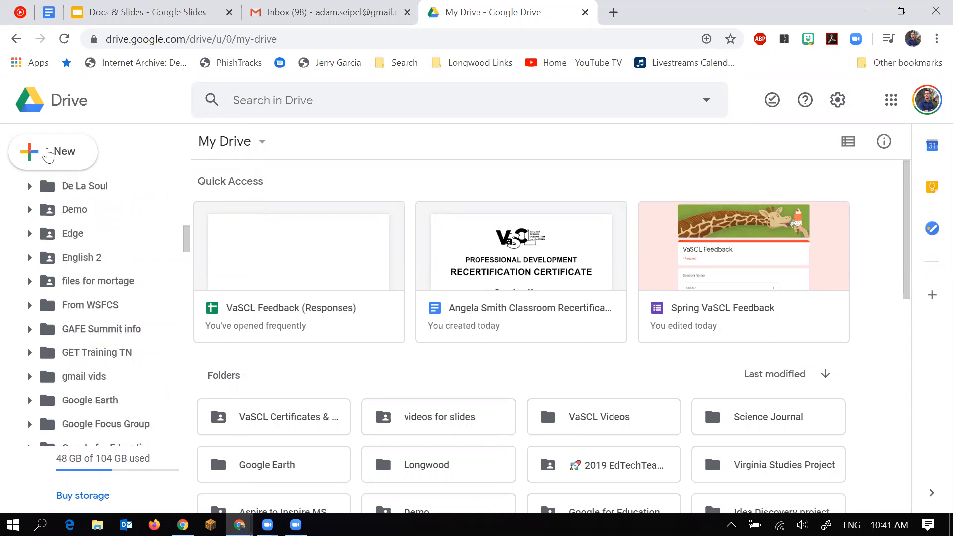
click(12, 195)
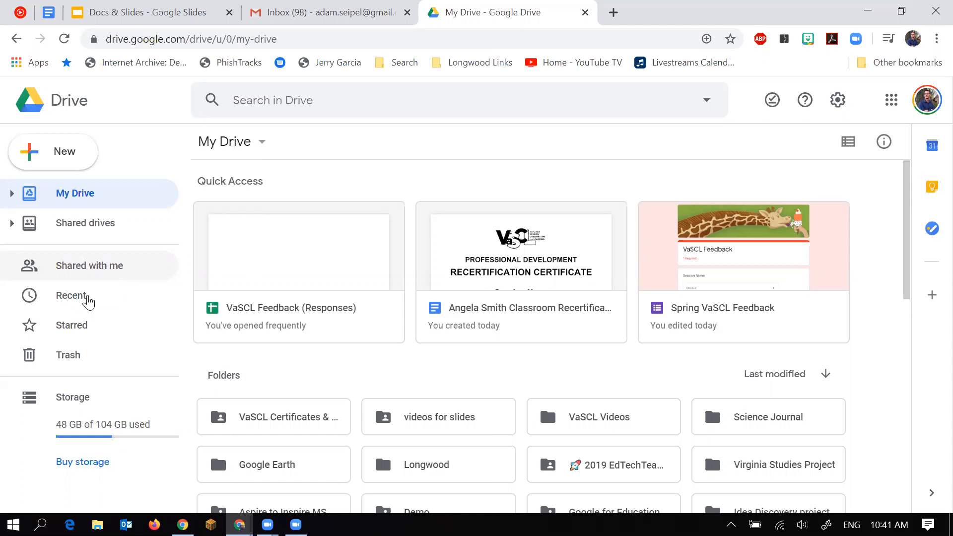
Show Recent files, listing today's certificate documents, feedback form and responses sheet.
click(92, 297)
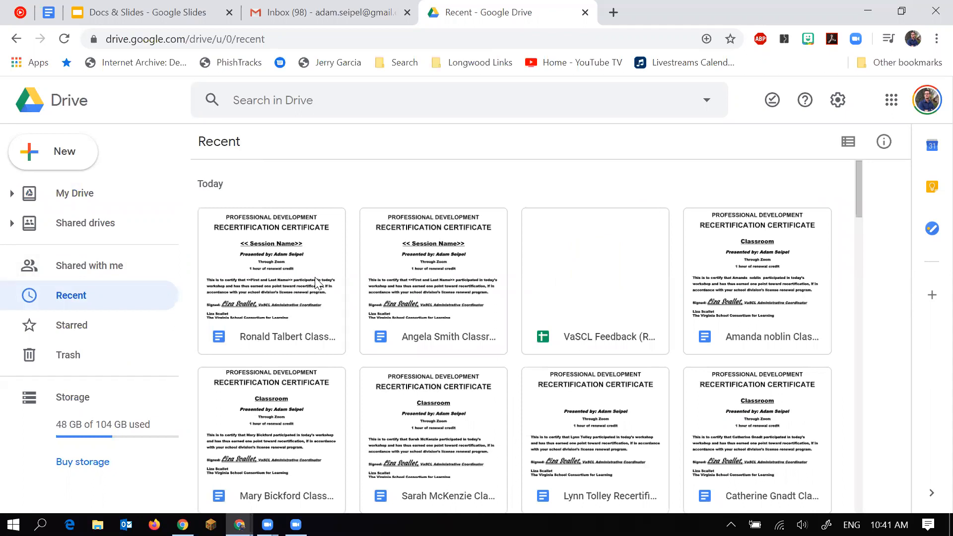
scroll(378, 322, down, 5)
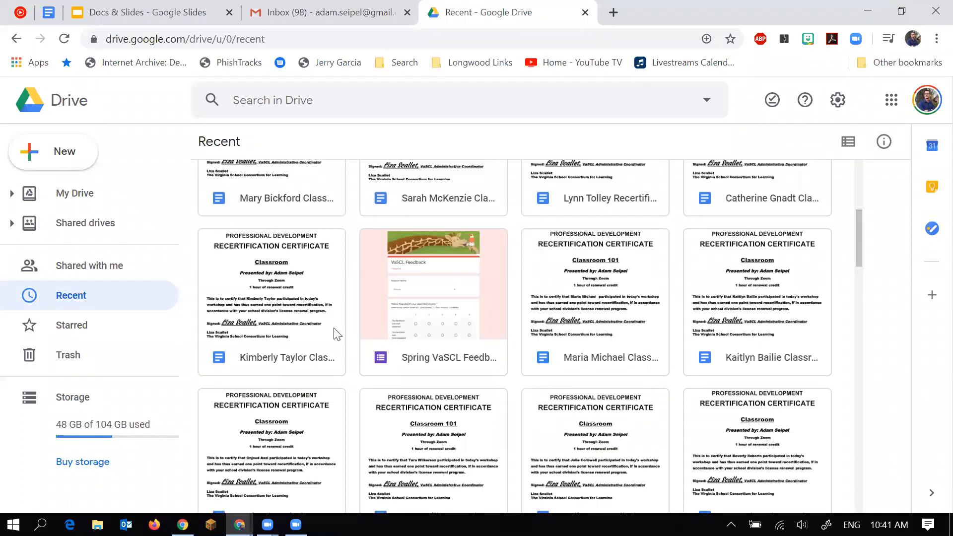
scroll(335, 330, up, 5)
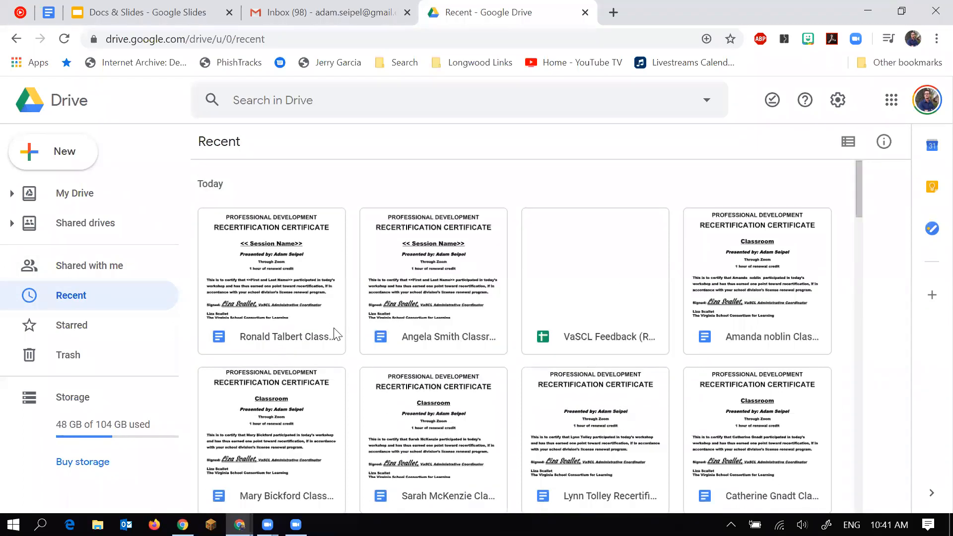
Open Starred to view items like the teacher license folder and EdTechTeam slides.
click(113, 326)
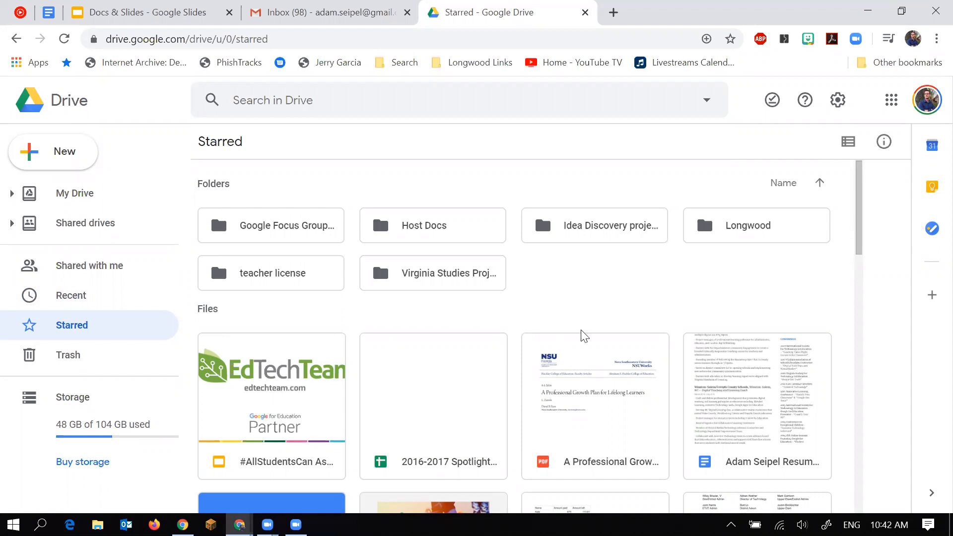
scroll(729, 362, down, 1)
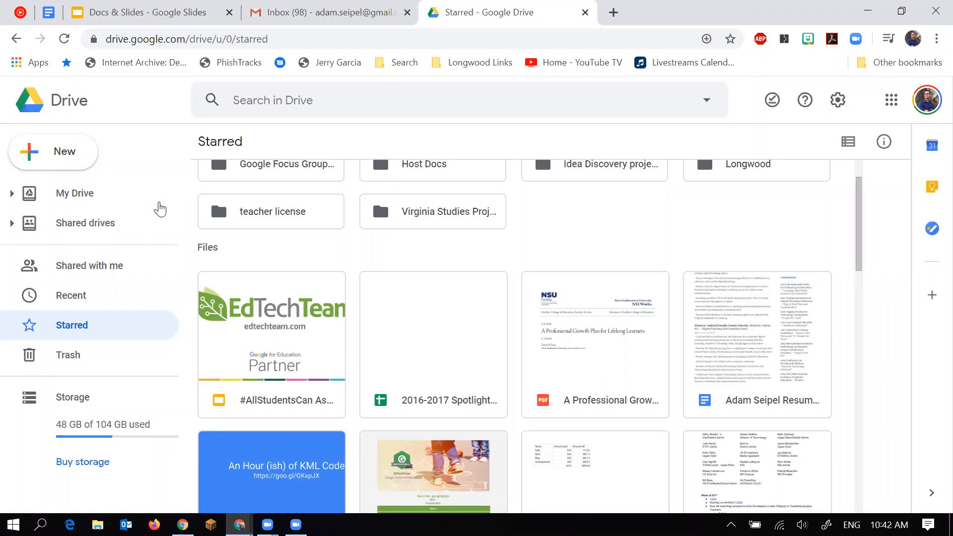
Go back to My Drive and build the search query owner:me type:presentation.
click(128, 199)
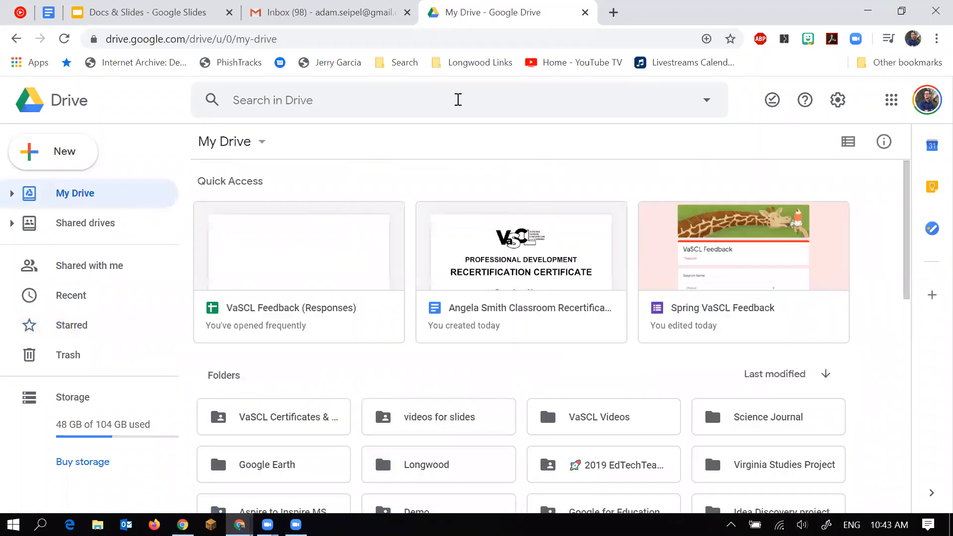
click(706, 106)
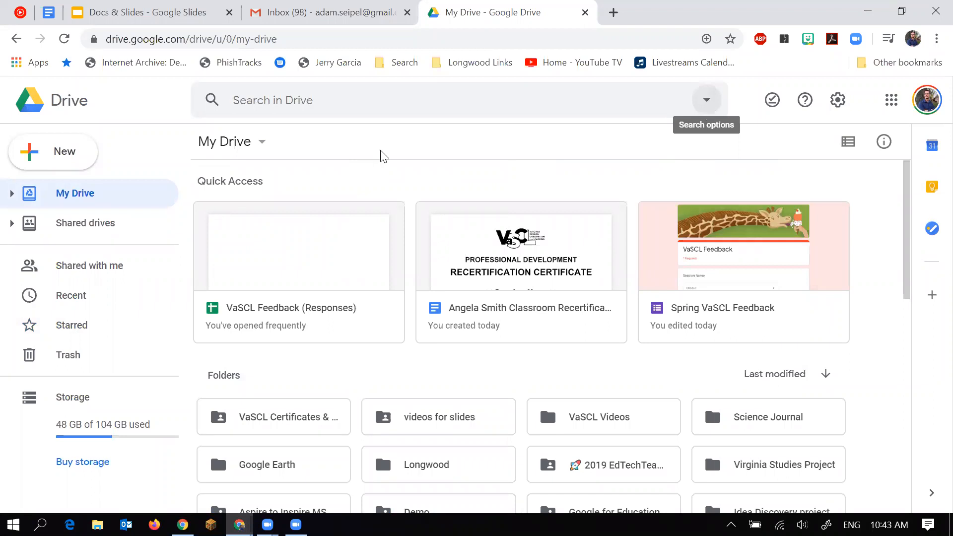
click(350, 153)
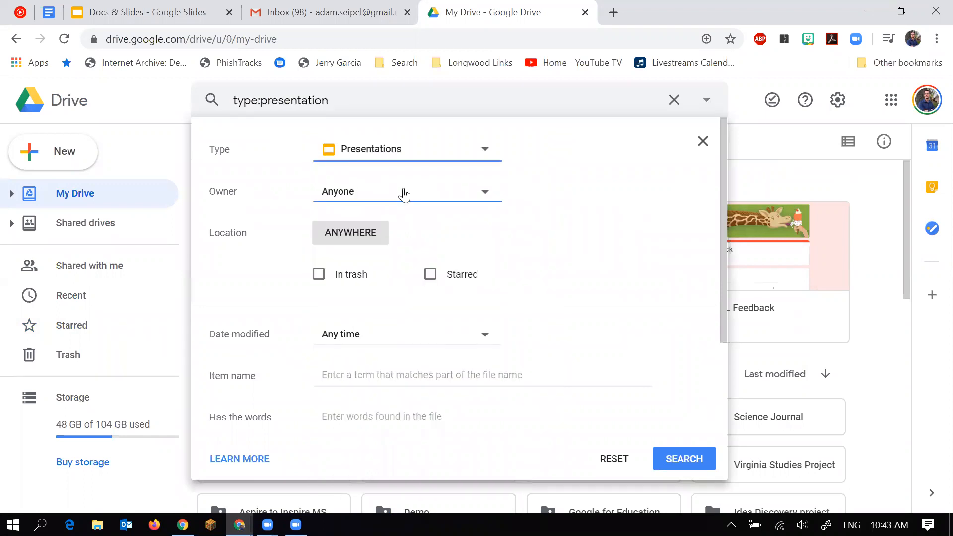
click(404, 191)
click(430, 214)
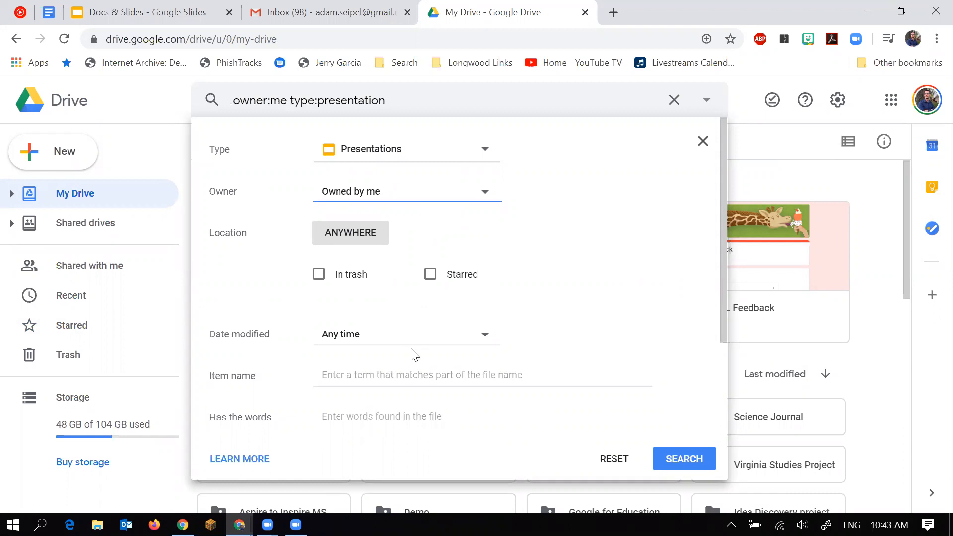
scroll(416, 312, down, 1)
click(418, 304)
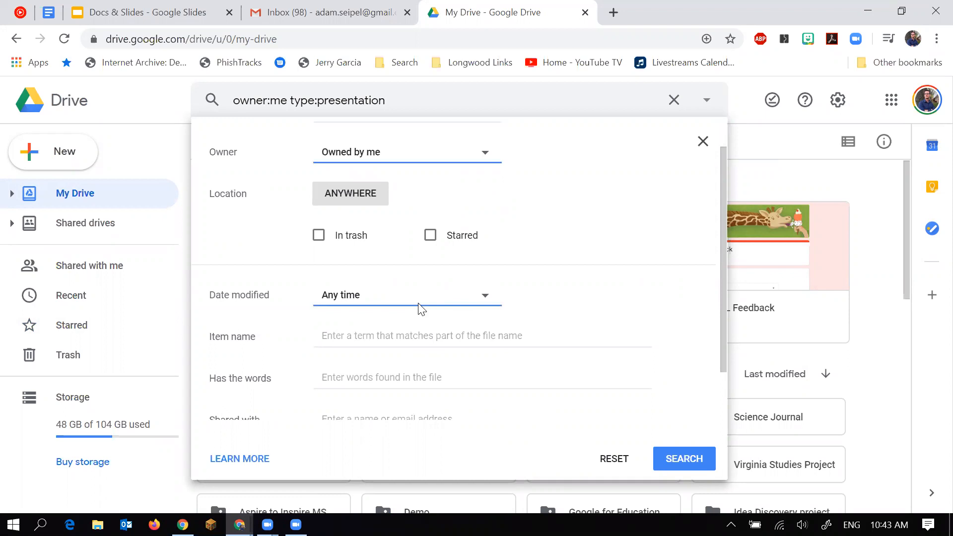
scroll(418, 303, down, 2)
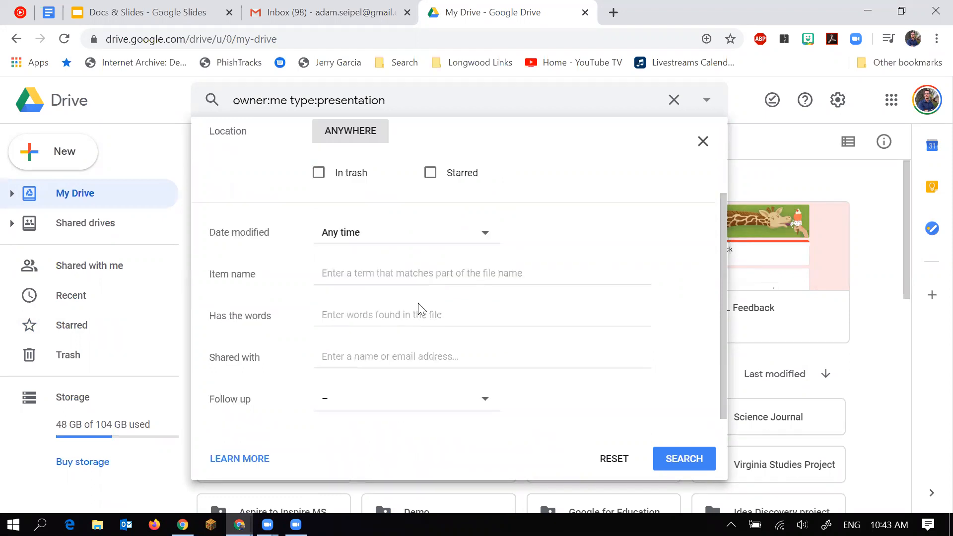
click(701, 147)
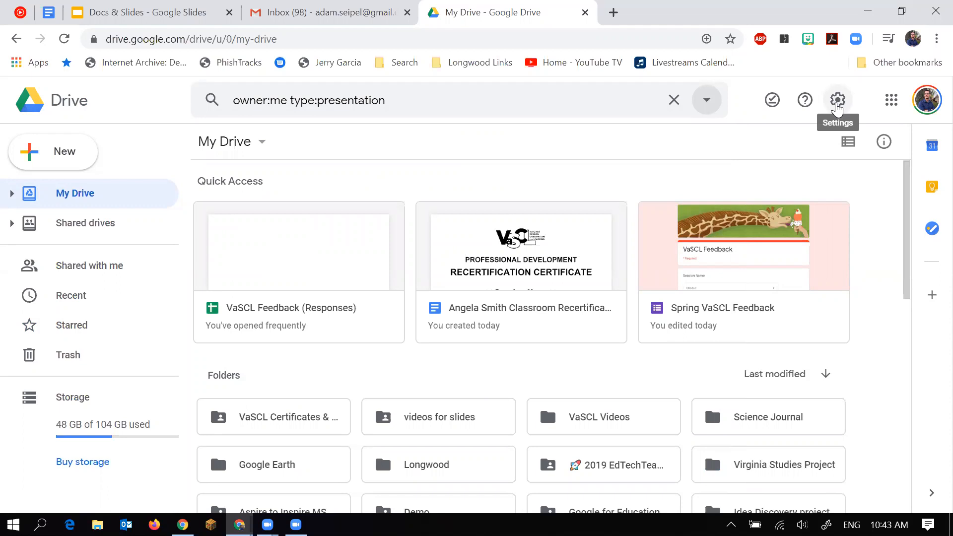
click(836, 104)
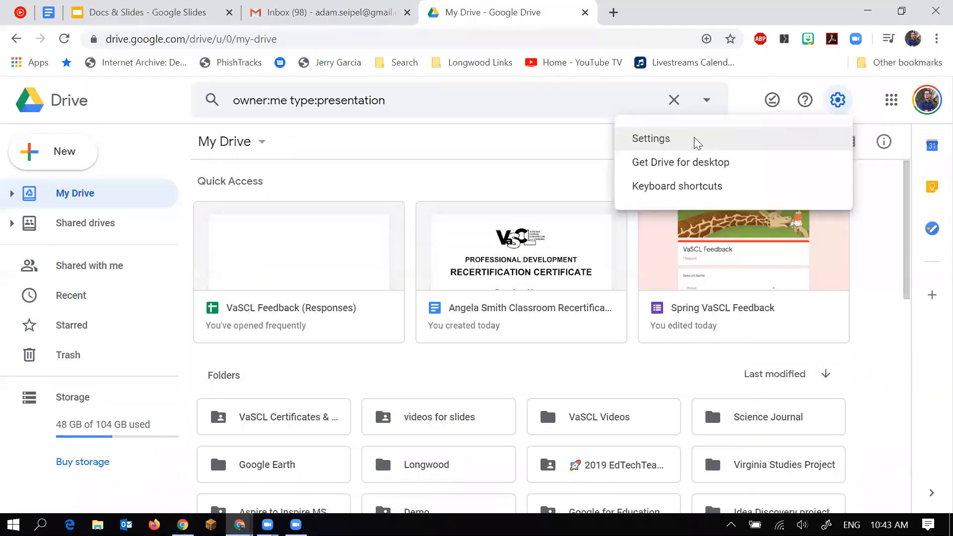
click(697, 143)
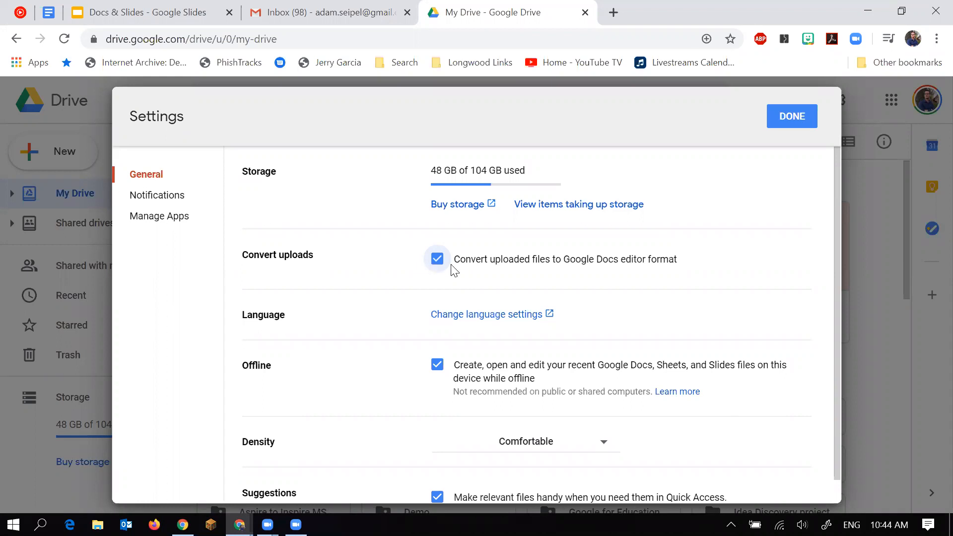
click(802, 123)
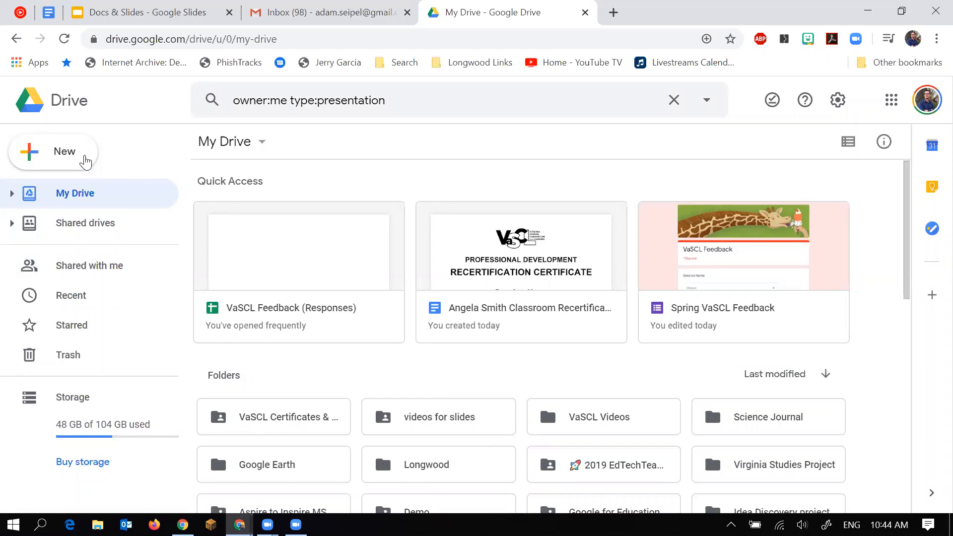
Create a blank Google Doc via docs.new and close the duplicate Untitled document tab.
click(85, 161)
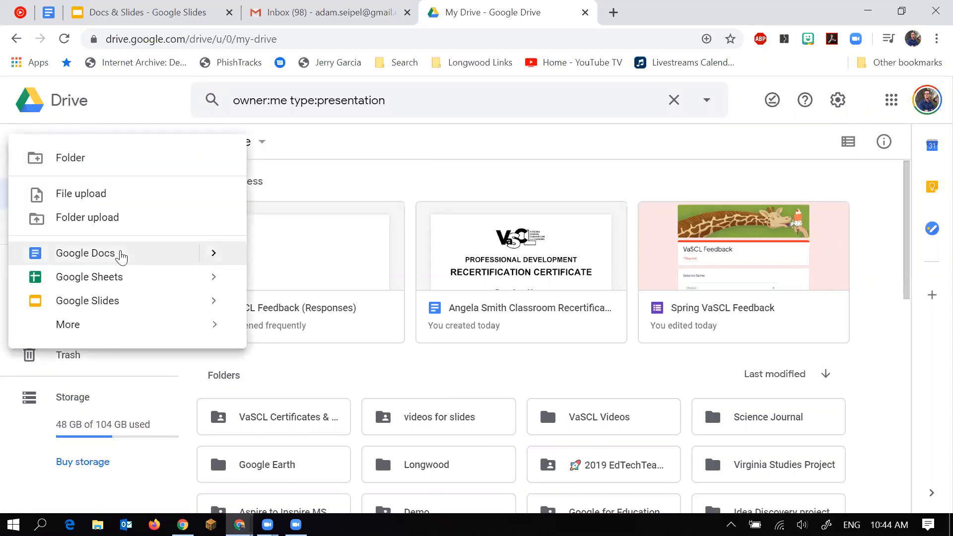
click(124, 257)
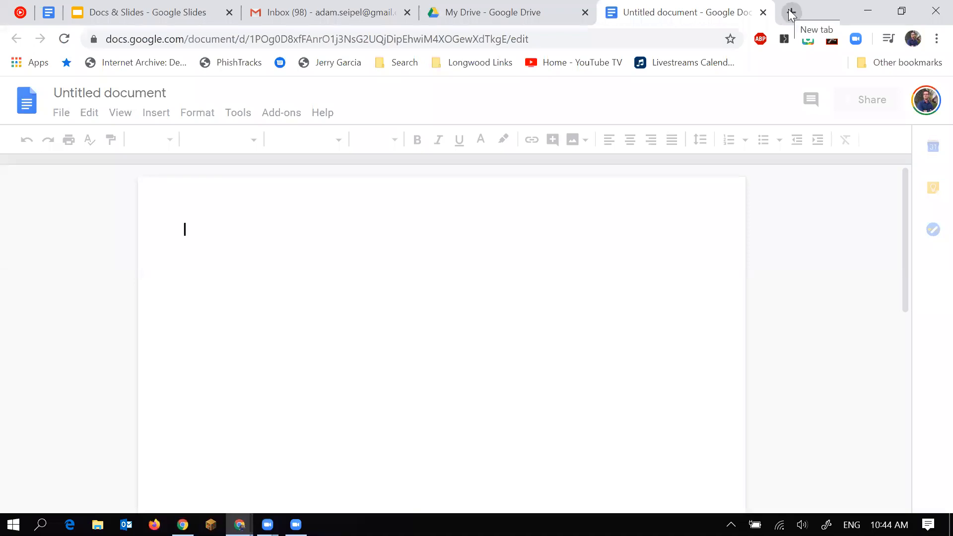
key(ctrl+t)
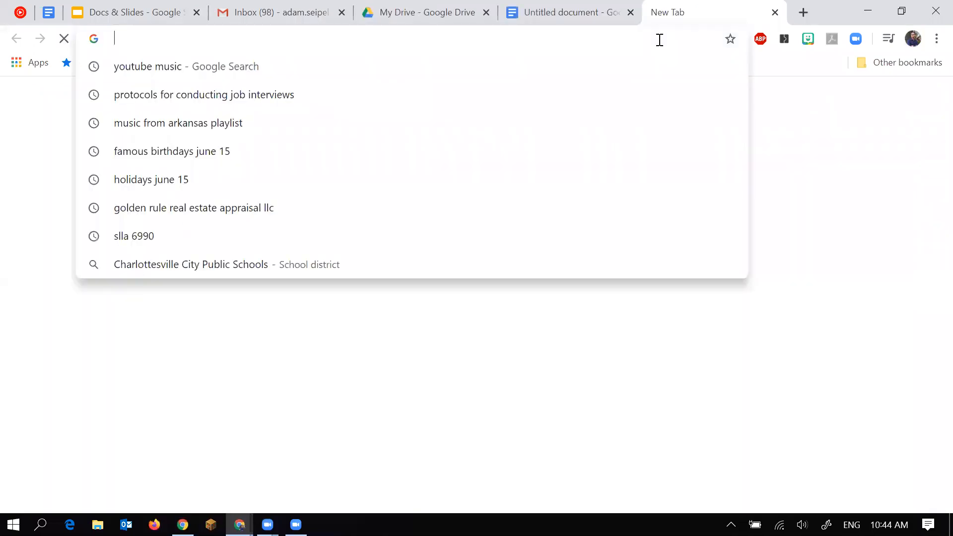
text(docs)
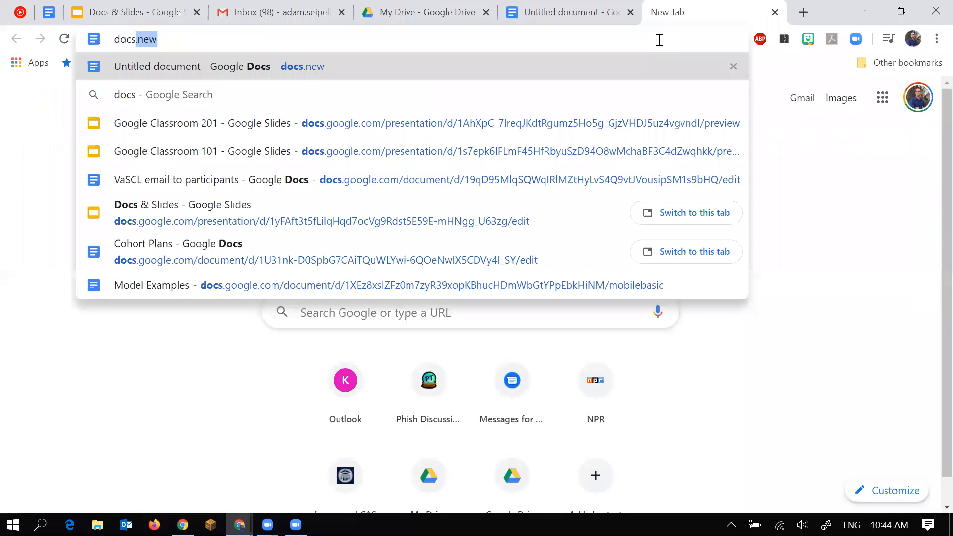
text(.new)
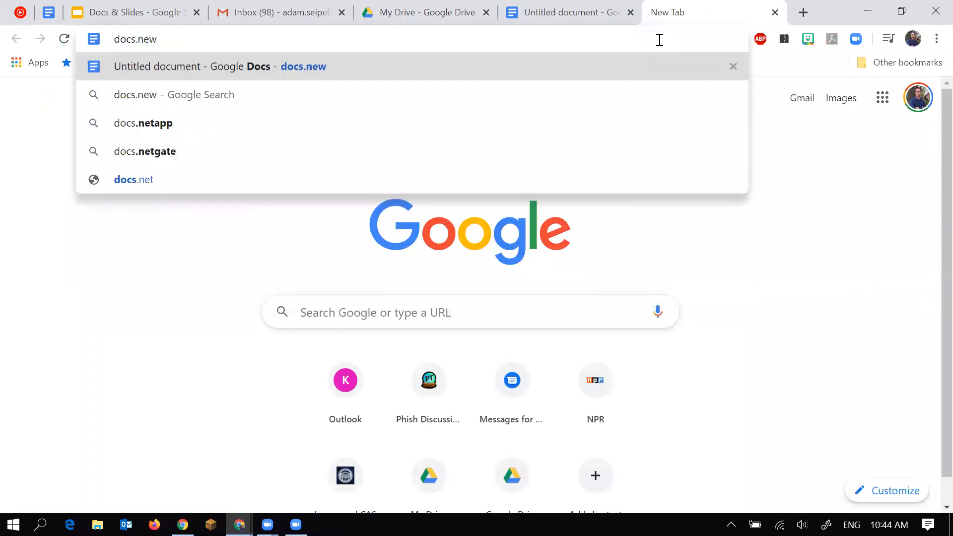
key(Return)
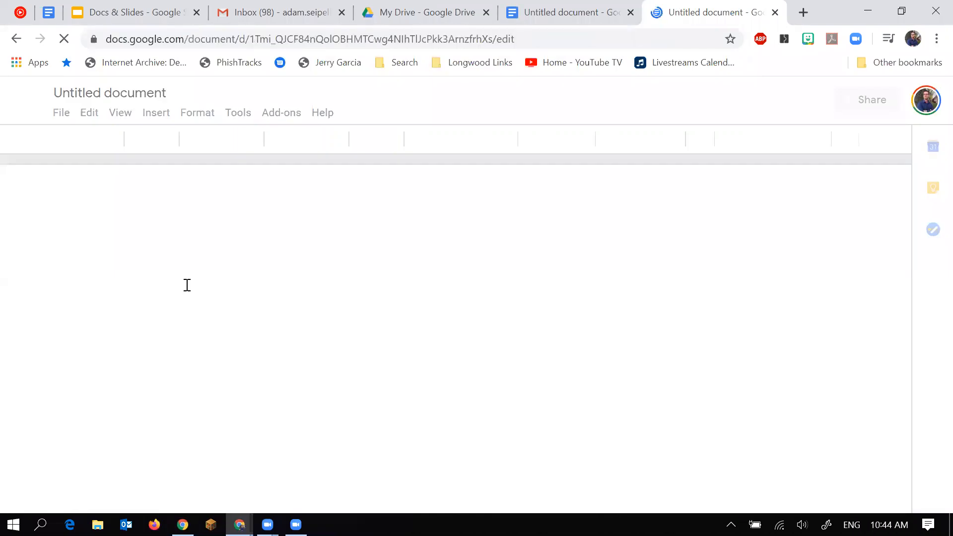
click(627, 15)
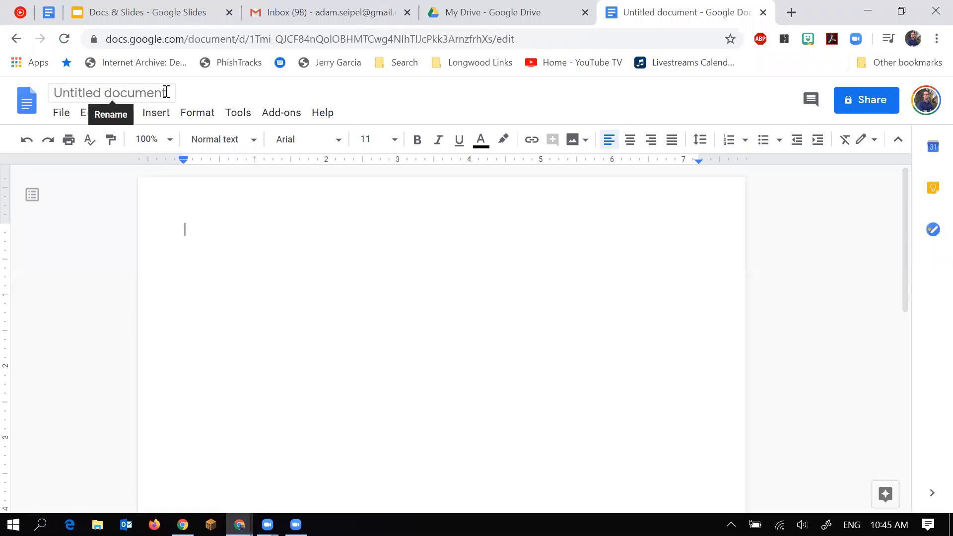
Change the document title from 'Untitled document' to 'Live Demo 6.15'.
click(165, 92)
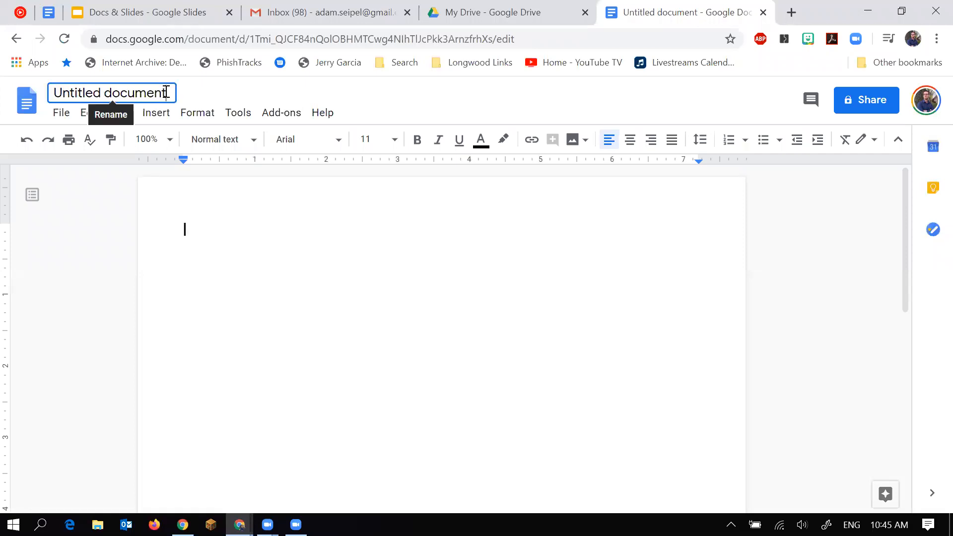
click(166, 92)
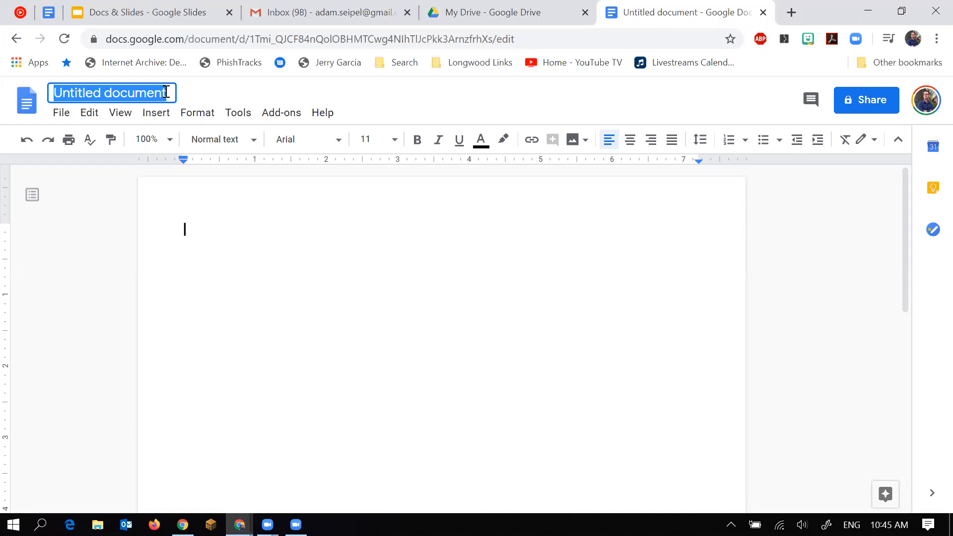
text(Lie)
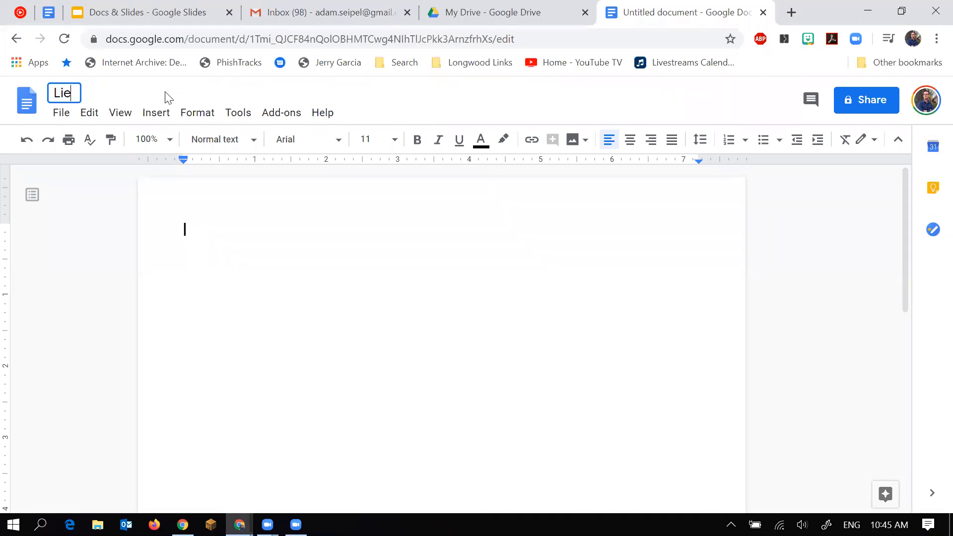
key(BackSpace)
text(ve Demo )
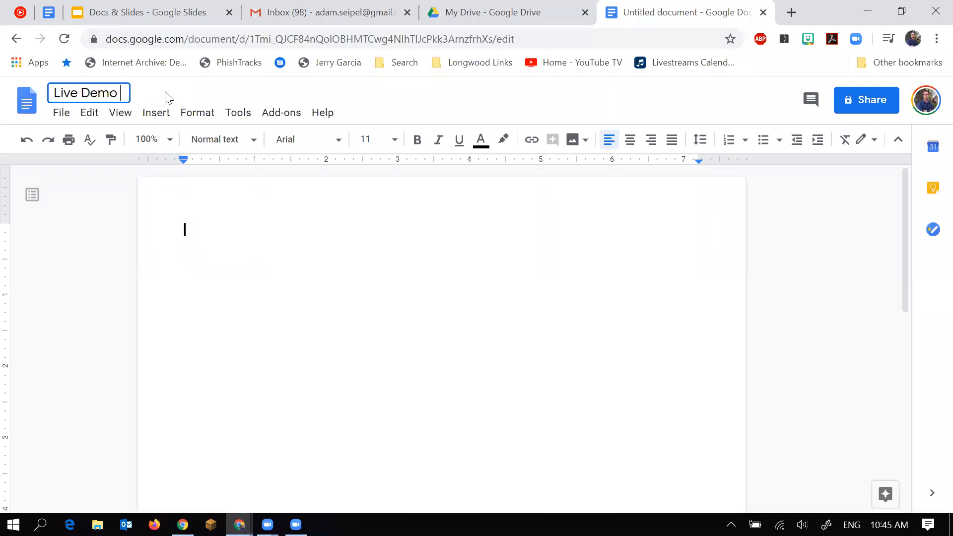
text(6.15)
key(Return)
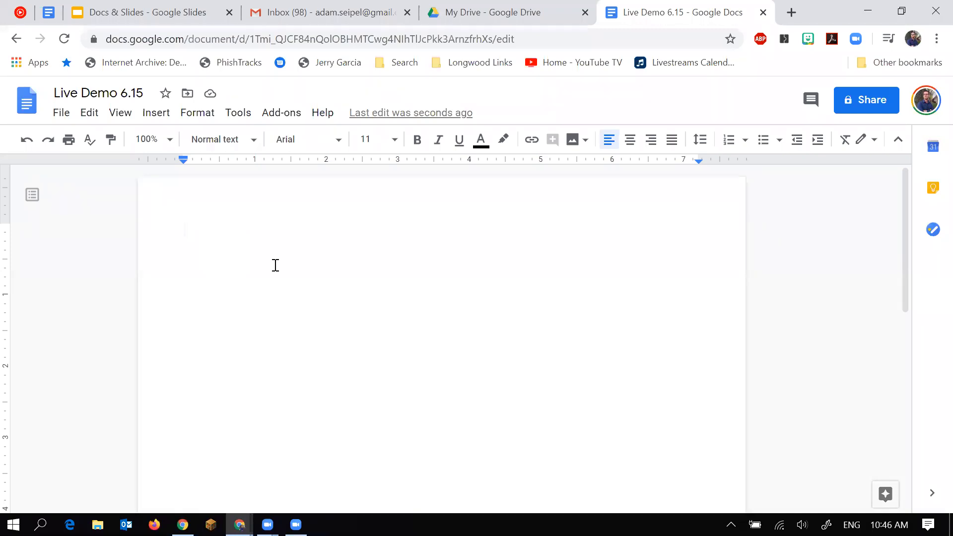
Type 'Finish grad school and enjoy my time with my family' and set zoom to Fit.
text(Finis)
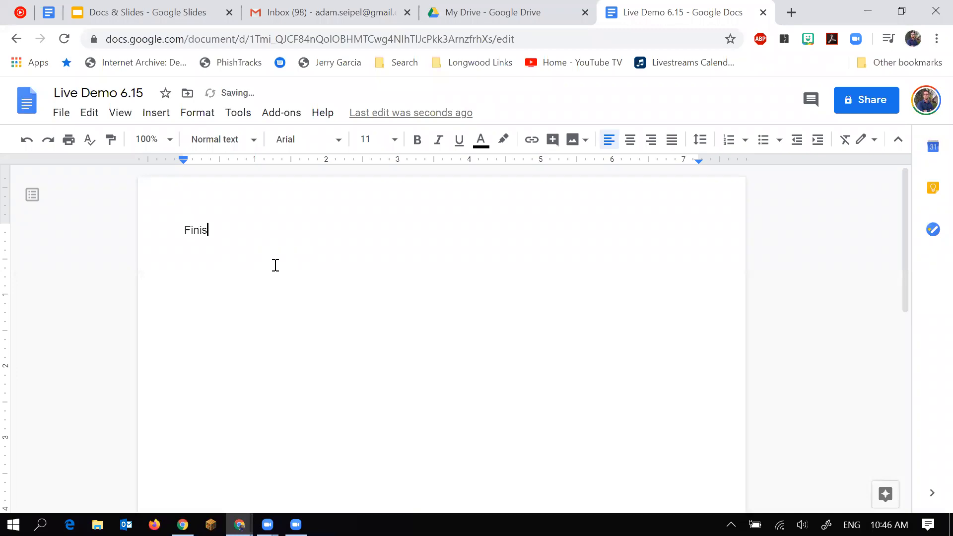
text(h grad school and enjoy my time with my family)
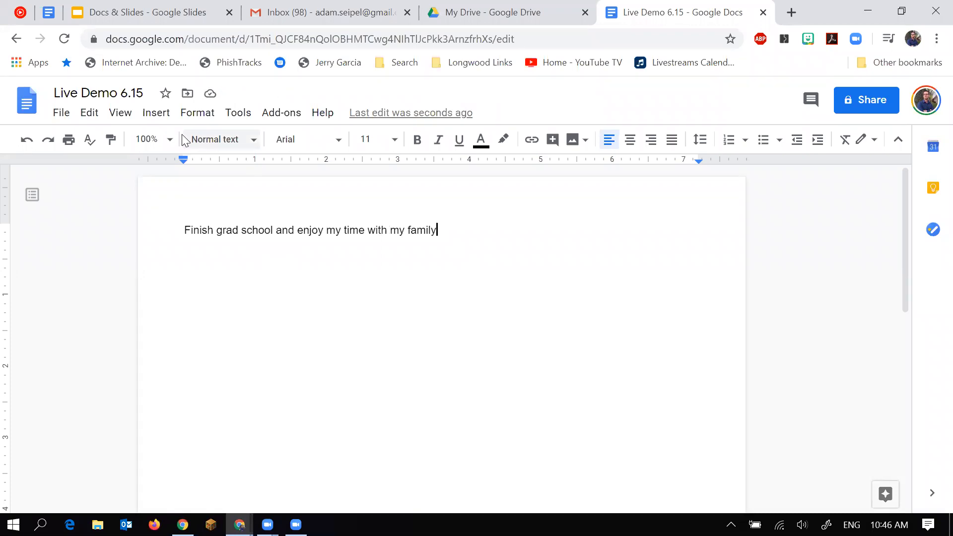
click(155, 171)
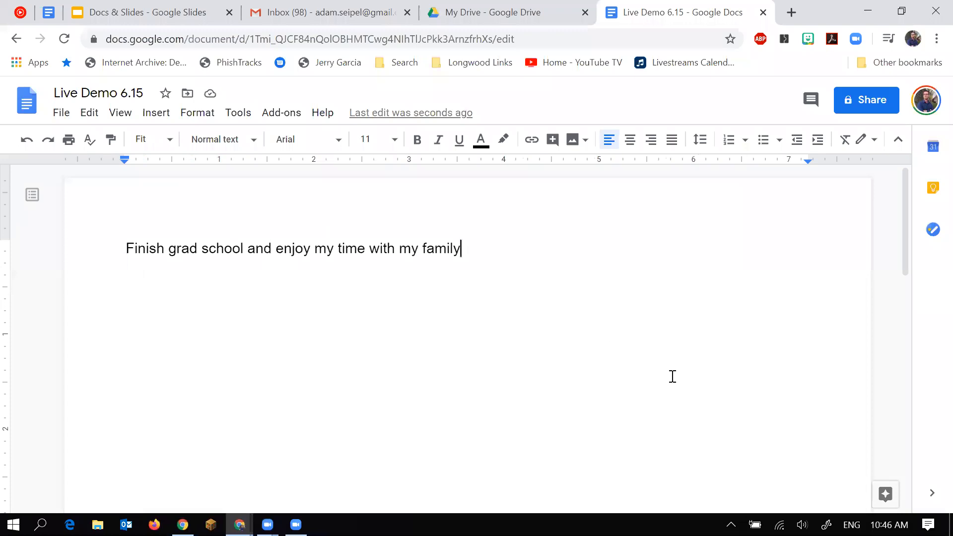
Open Explore and browse its image and research suggestions about grad school and family.
click(892, 480)
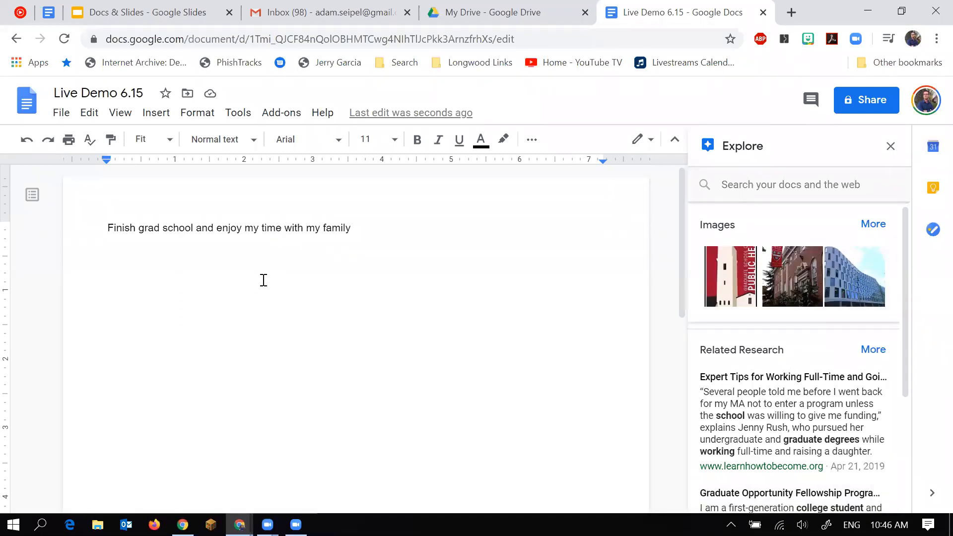
scroll(803, 367, down, 1)
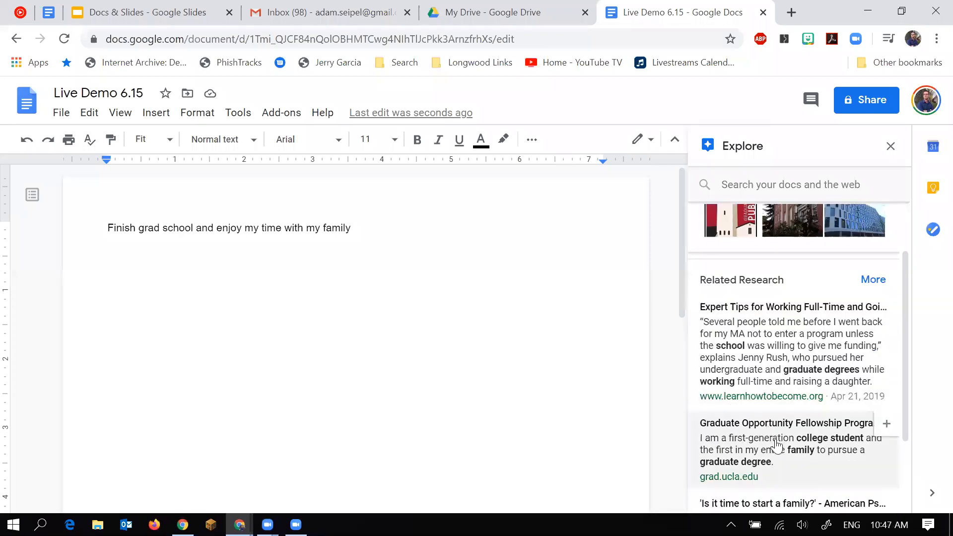
scroll(776, 445, down, 1)
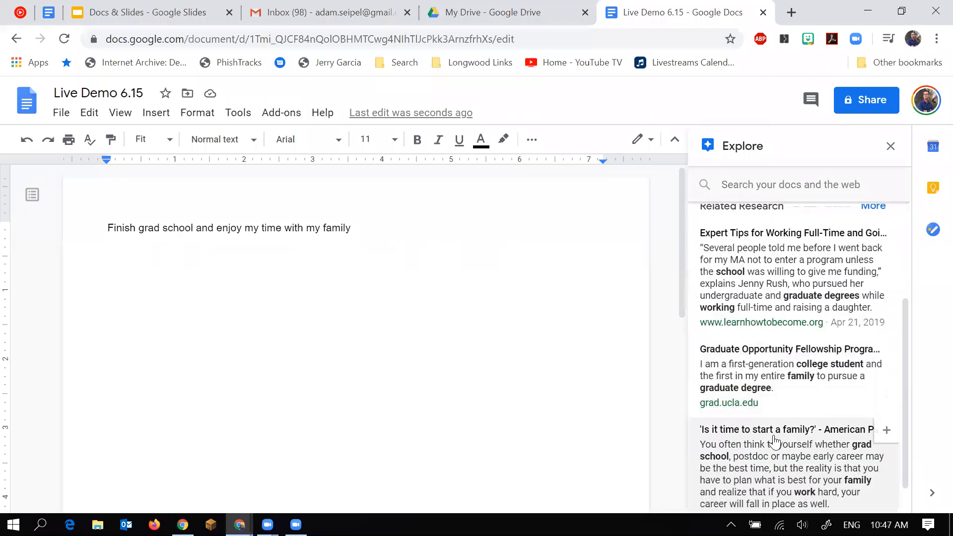
scroll(774, 440, down, 1)
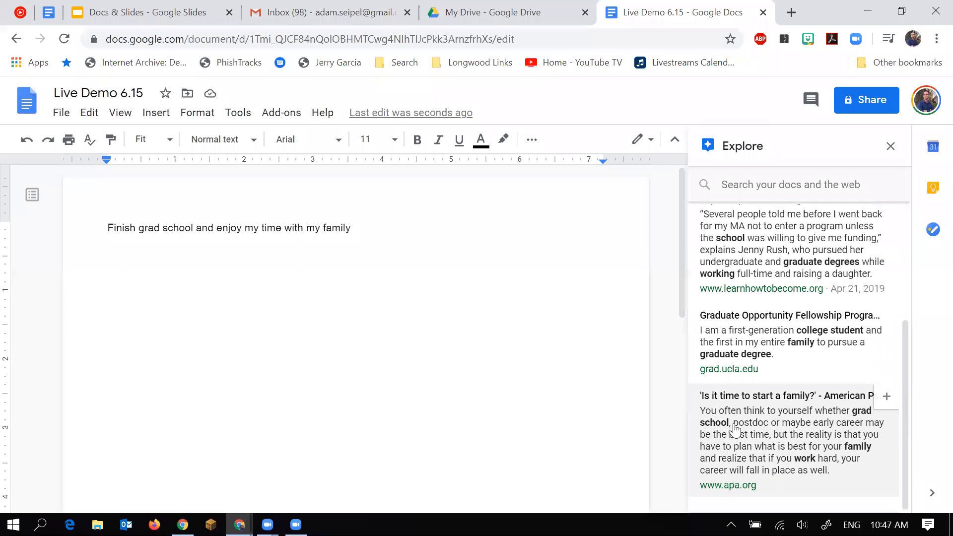
scroll(734, 430, up, 3)
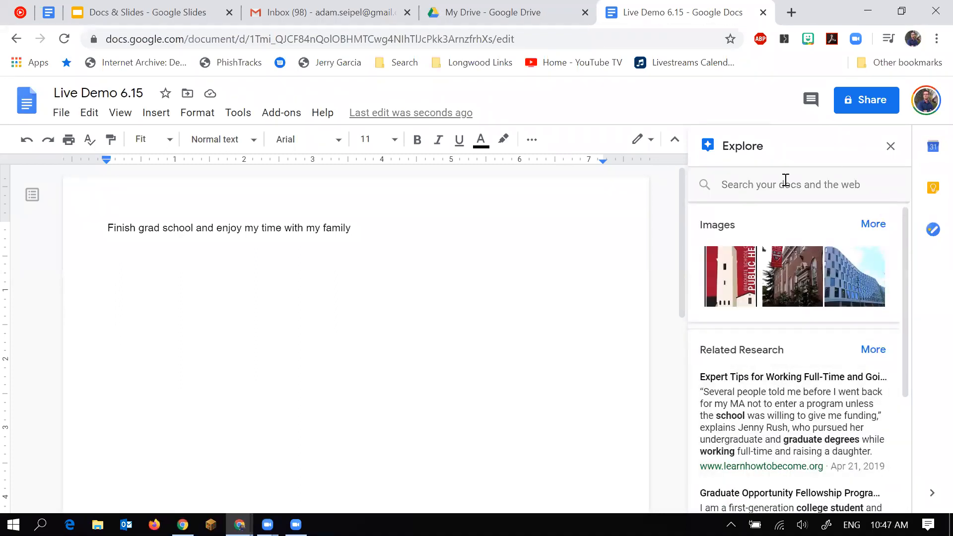
click(763, 186)
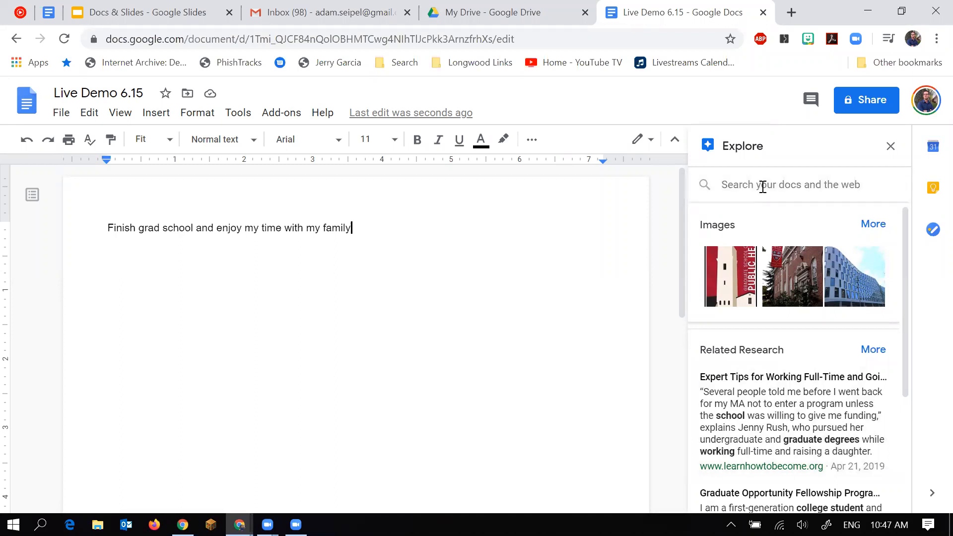
Search Explore for 'hikes around blue ridge parkway' and open 'Hiking - Blue Ridge Parkway'.
text(hi)
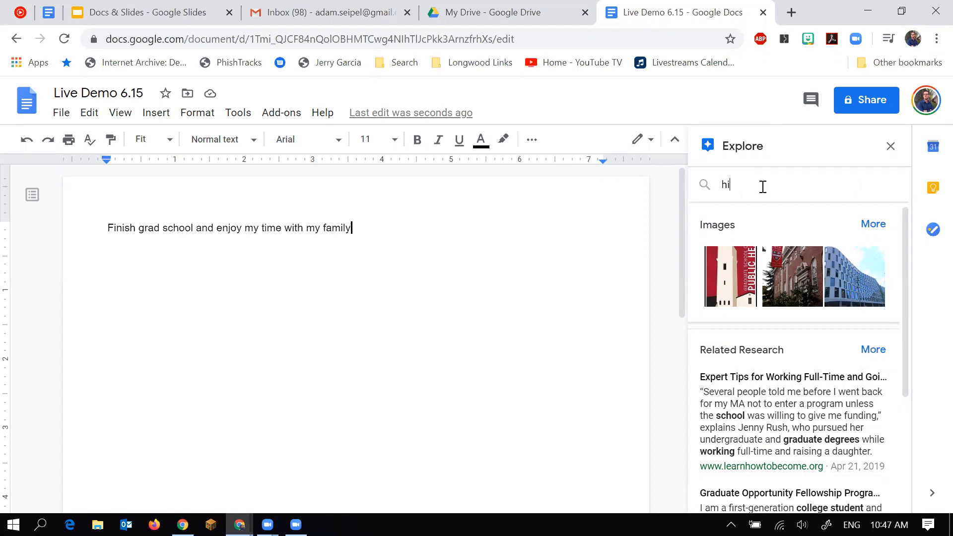
text(kes around)
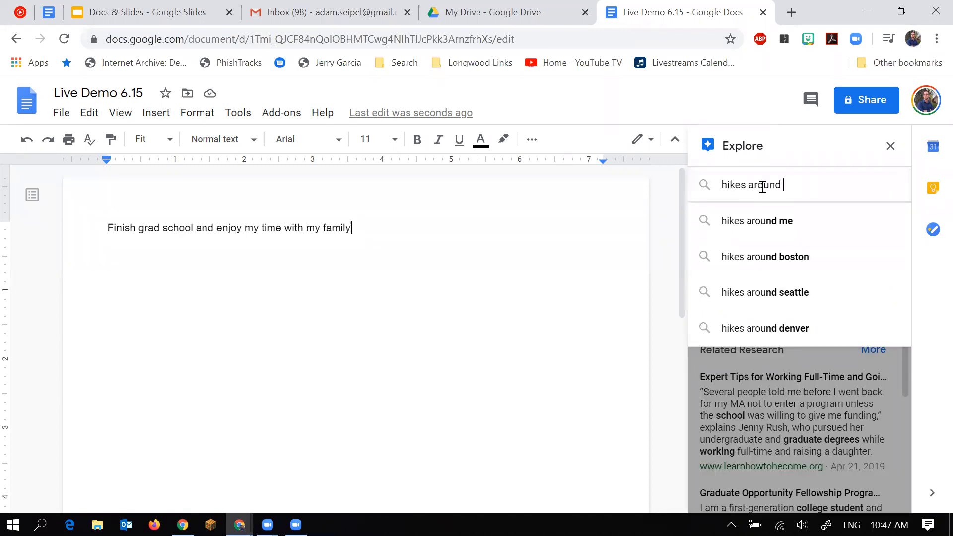
text( blue ridge parkway)
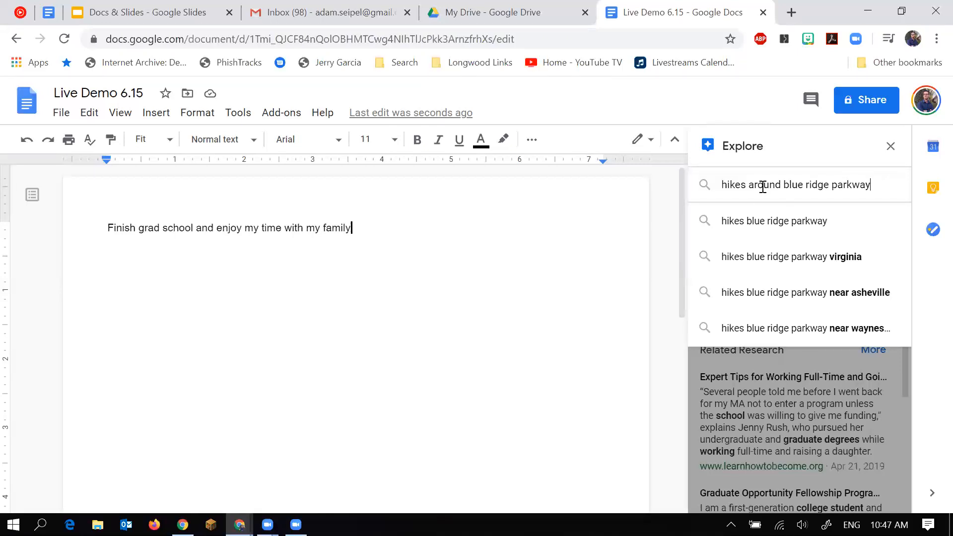
key(Return)
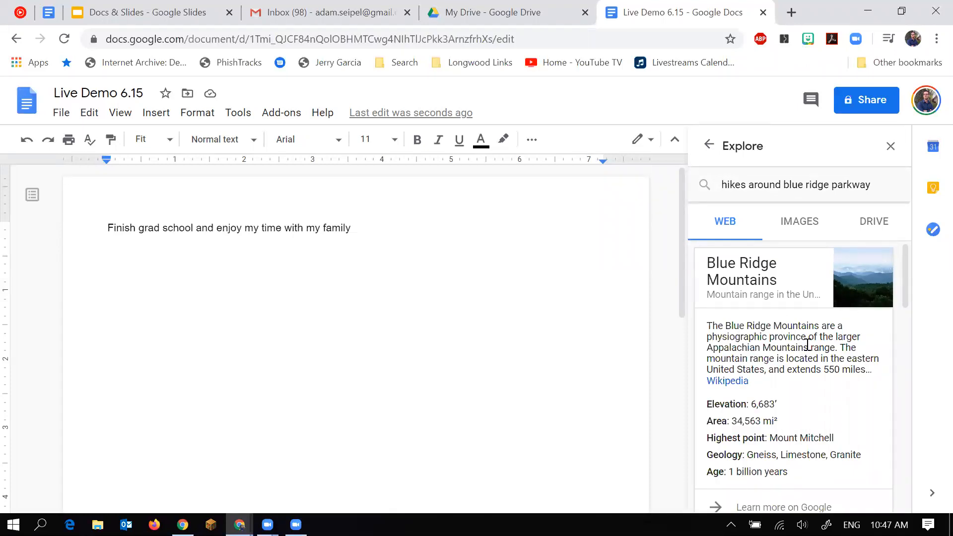
scroll(806, 345, down, 2)
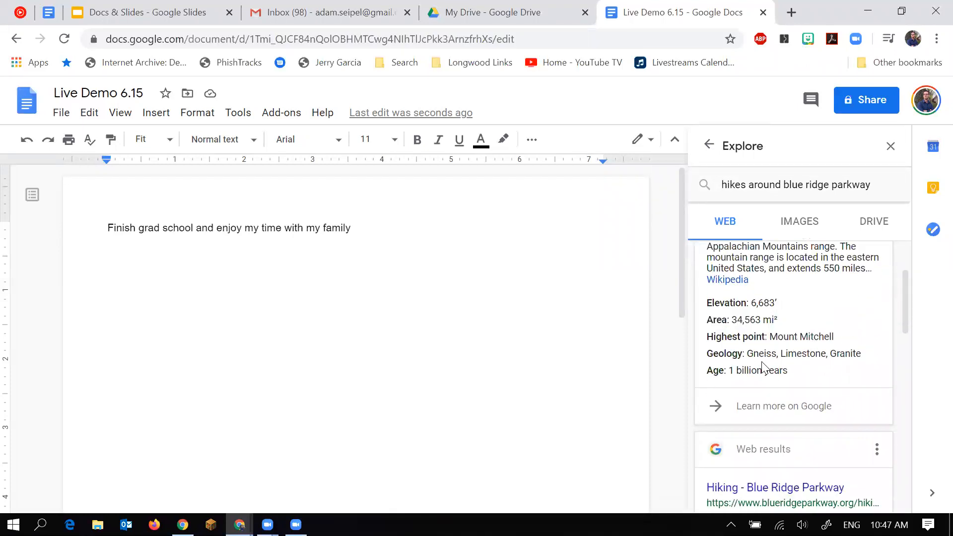
scroll(820, 331, down, 2)
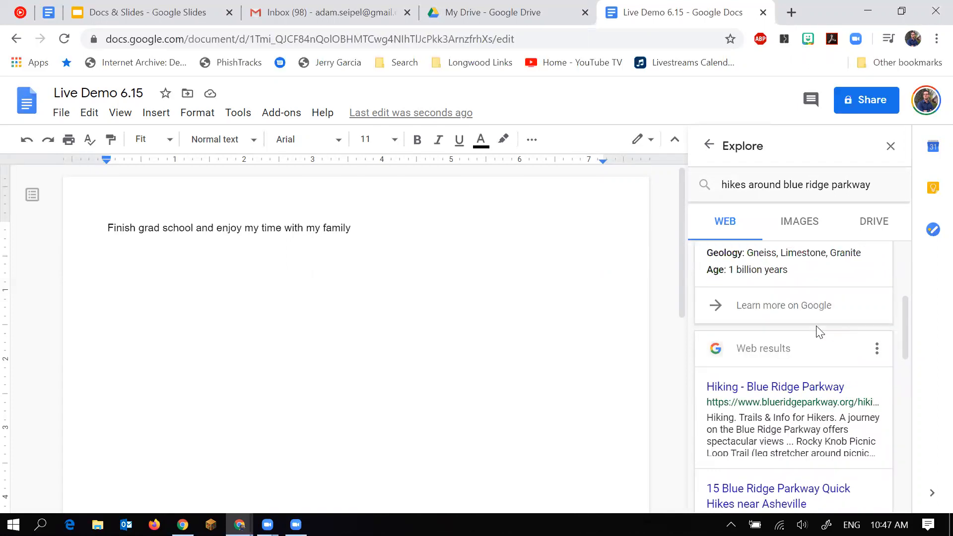
scroll(816, 412, down, 3)
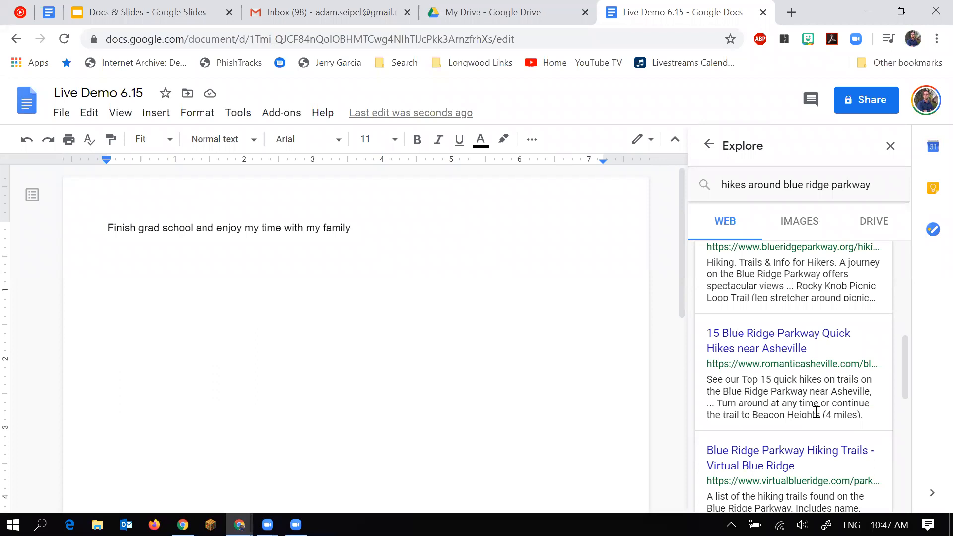
scroll(816, 411, up, 3)
click(382, 233)
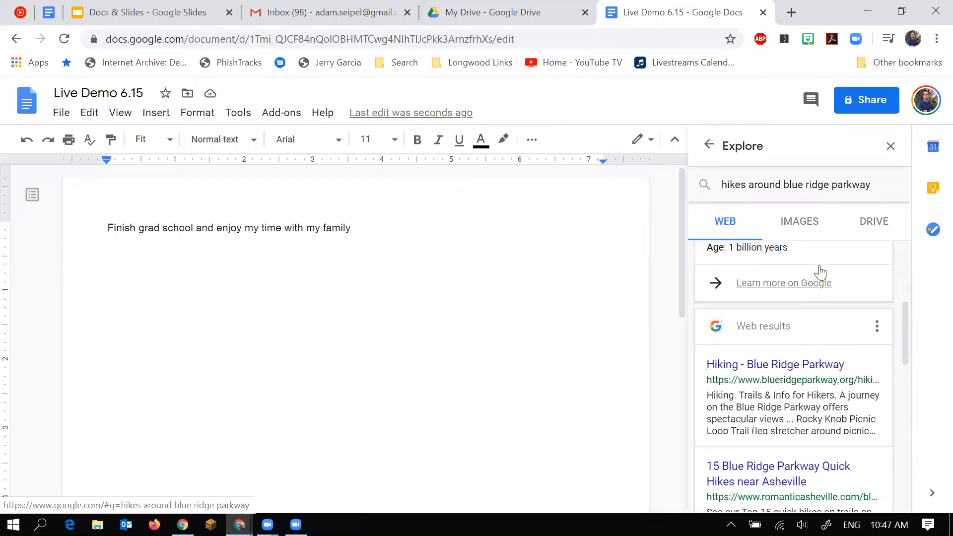
scroll(808, 343, down, 1)
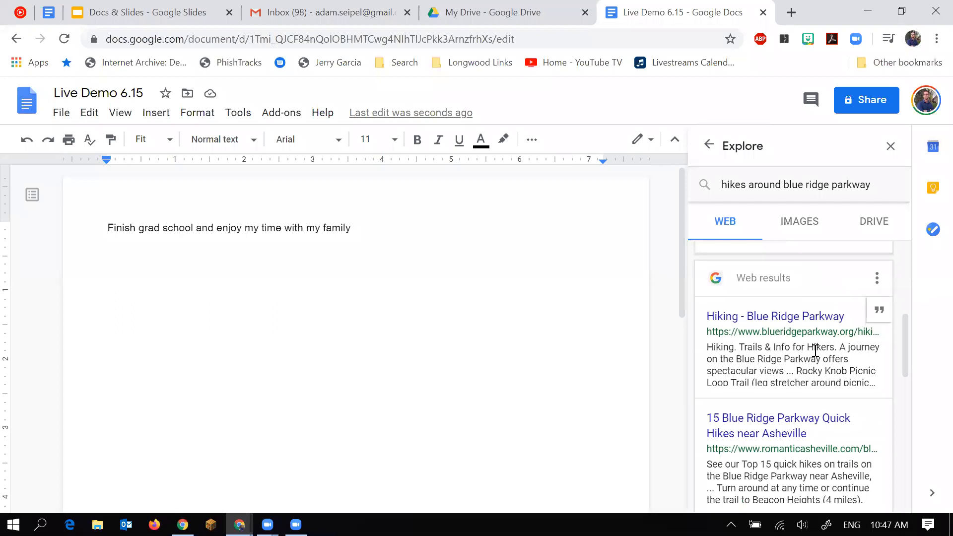
click(806, 321)
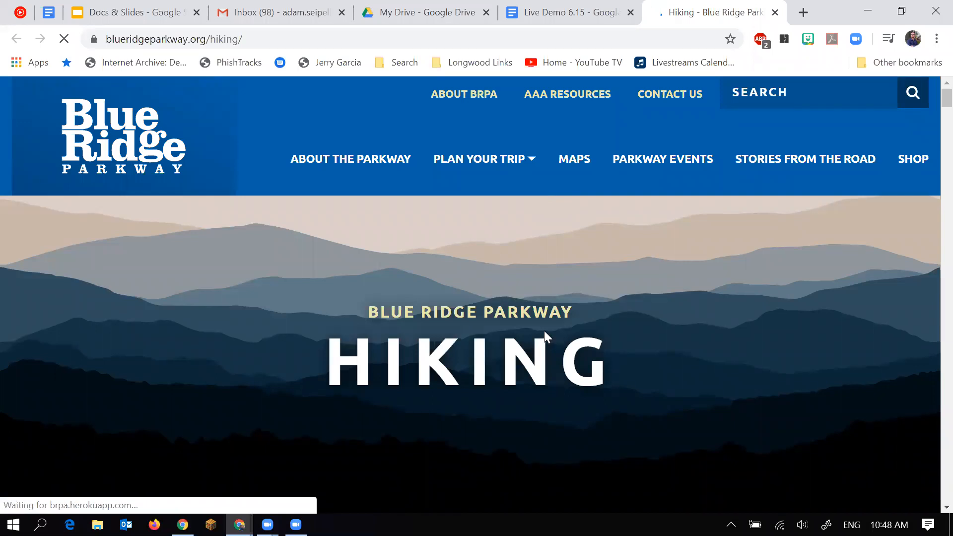
Select the Trails & Info for Hikers intro paragraph, then return to Live Demo 6.15.
scroll(544, 330, down, 8)
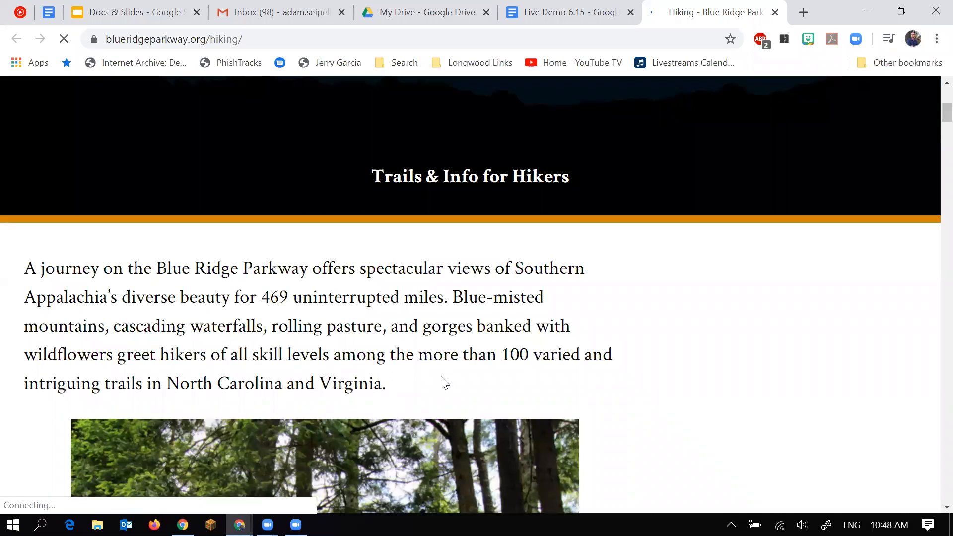
drag(444, 383, 25, 271)
key(ctrl+c)
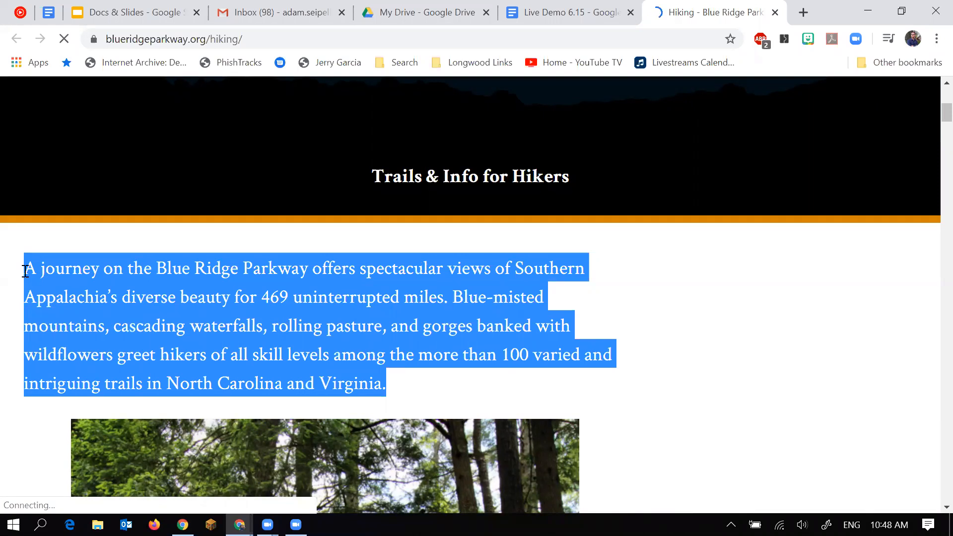
click(595, 6)
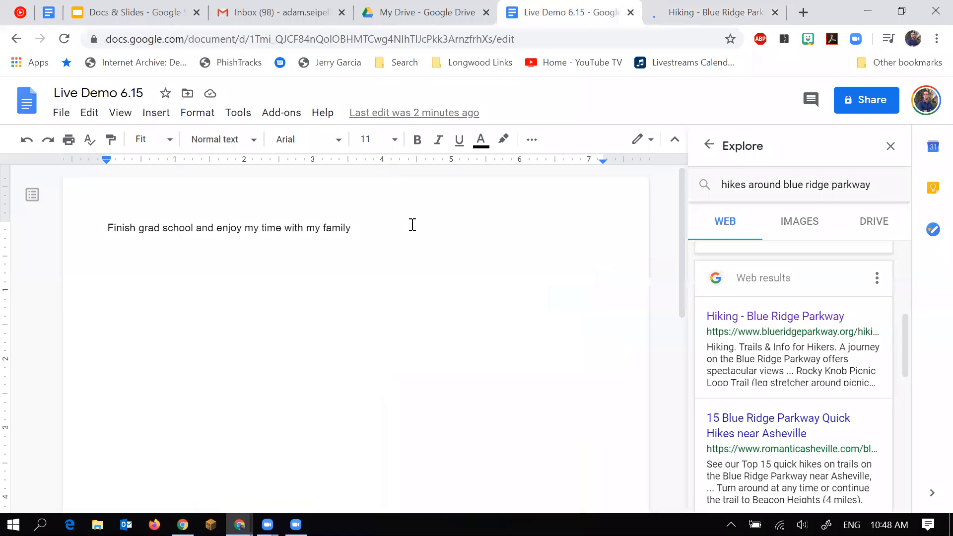
Paste the parkway paragraph without formatting on a new line below the first sentence.
key(Return)
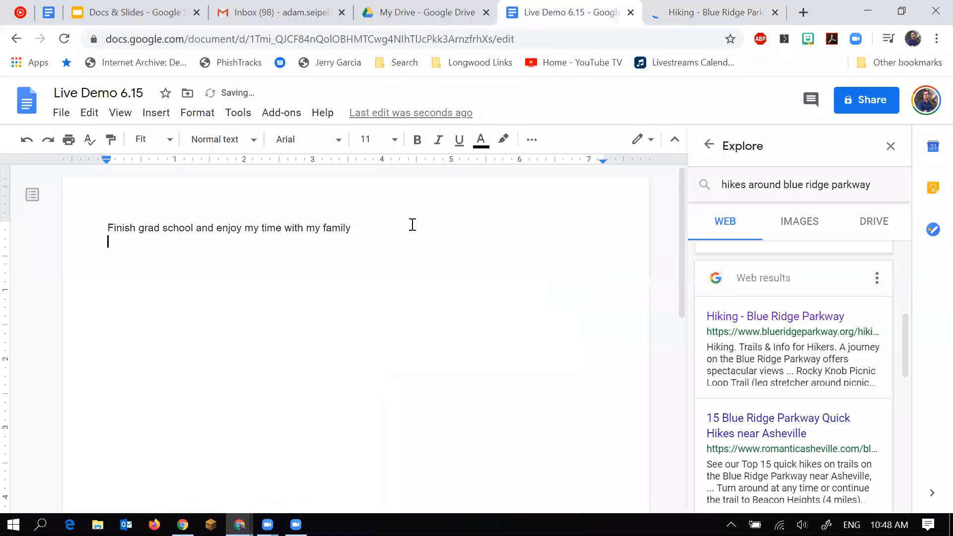
key(ctrl+v)
key(ctrl+z)
key(ctrl+shift+v)
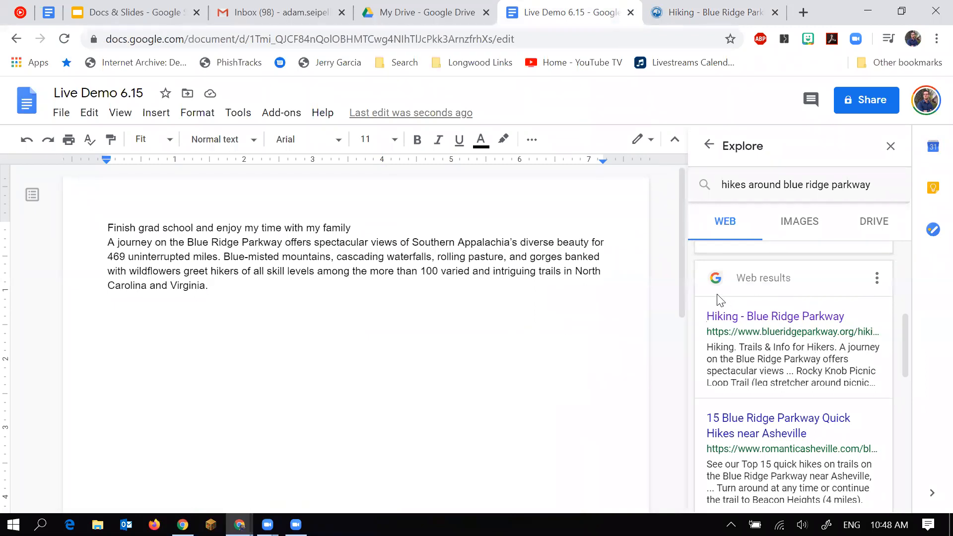
Cite the 'Hiking - Blue Ridge Parkway' web result as an MLA footnote.
click(876, 279)
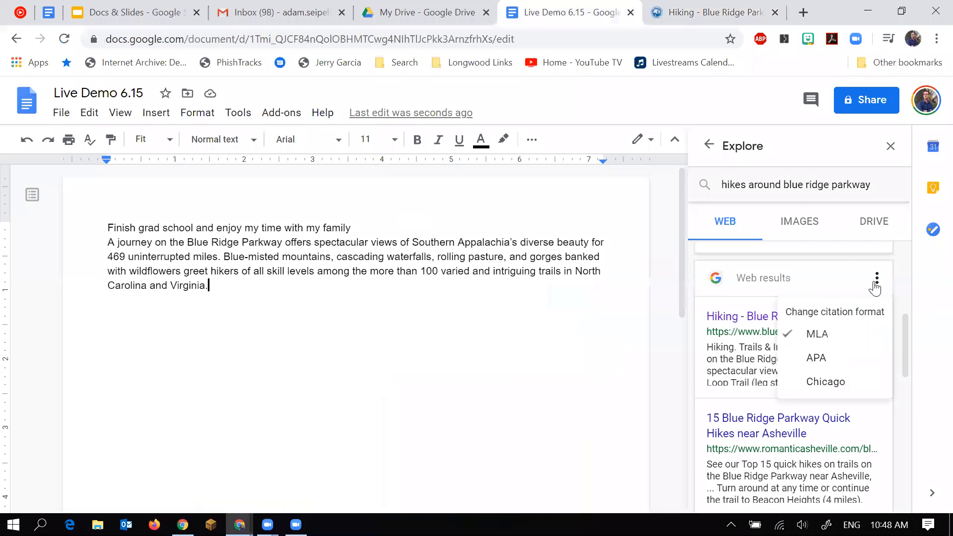
click(711, 366)
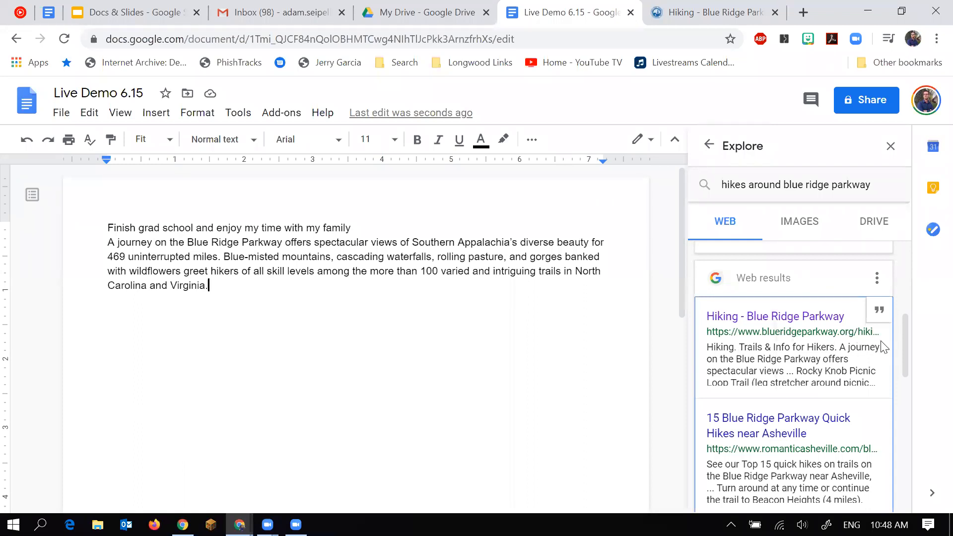
click(879, 312)
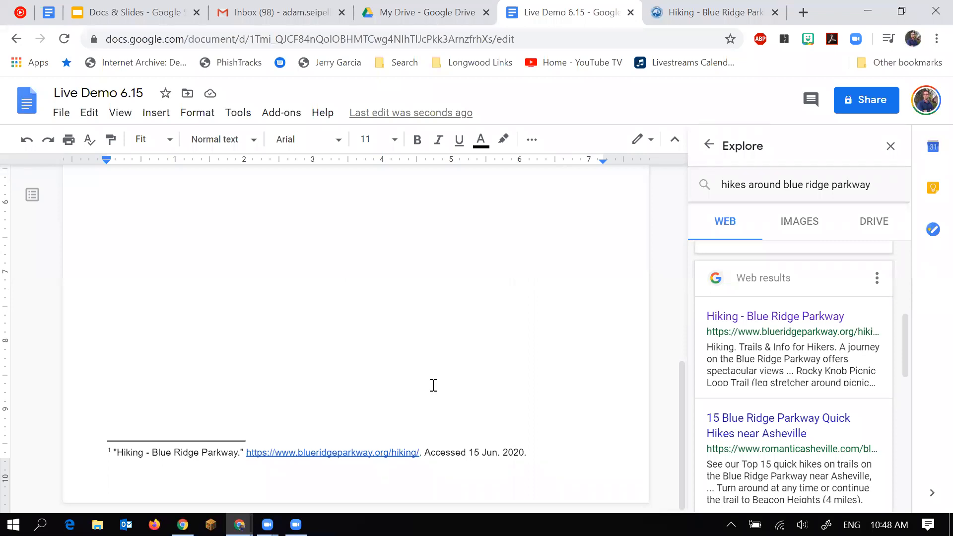
click(877, 279)
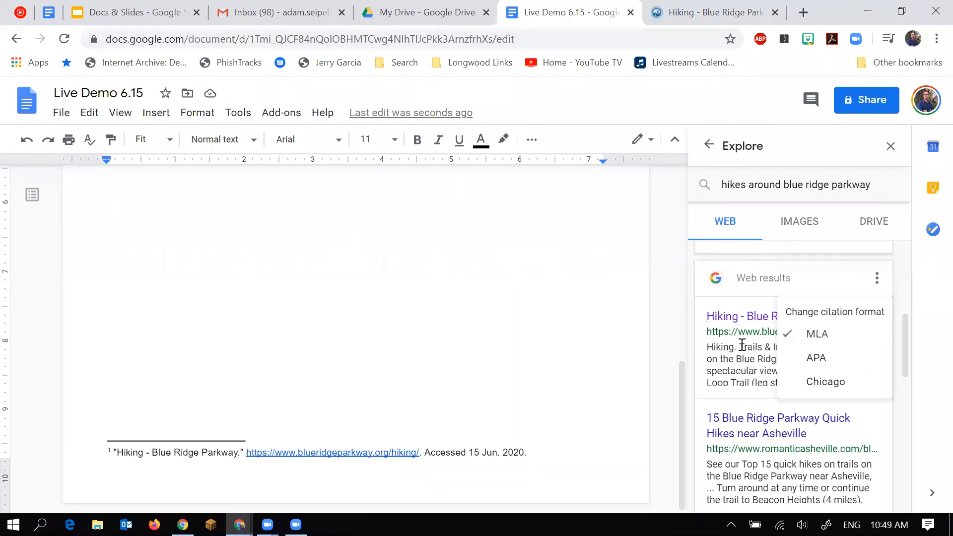
Insert the autumn Blue Ridge Parkway bridge photo from Explore's image results.
click(785, 228)
click(785, 228)
scroll(773, 419, down, 5)
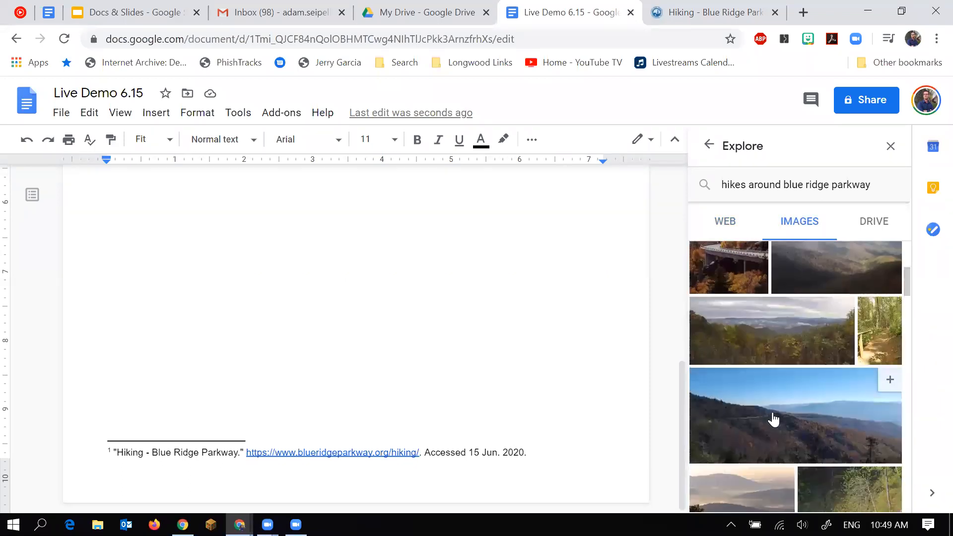
scroll(773, 419, down, 3)
scroll(772, 419, up, 5)
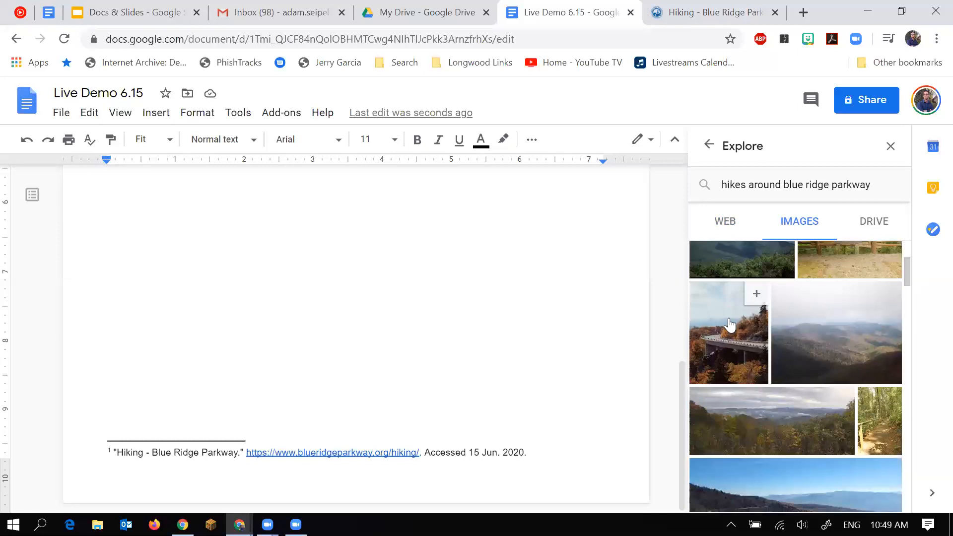
click(755, 296)
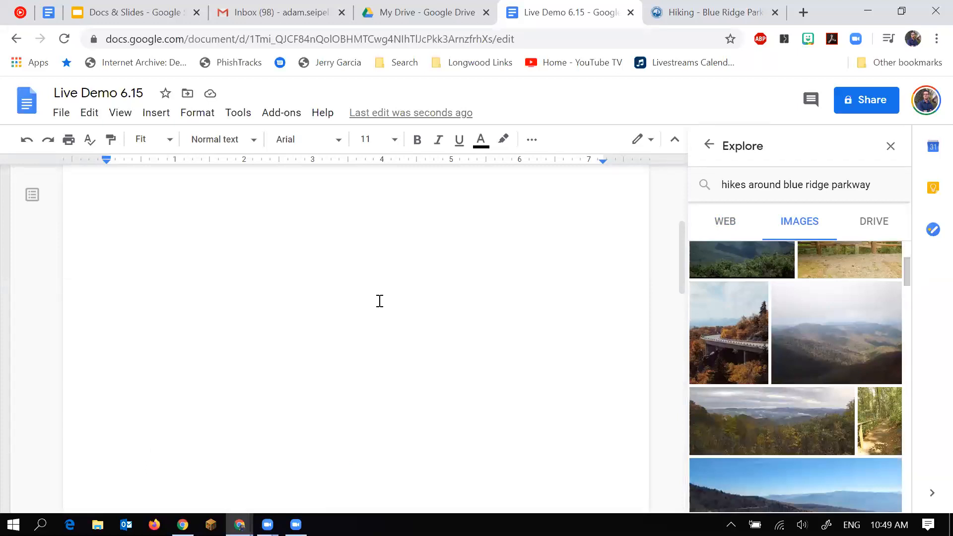
scroll(389, 353, up, 5)
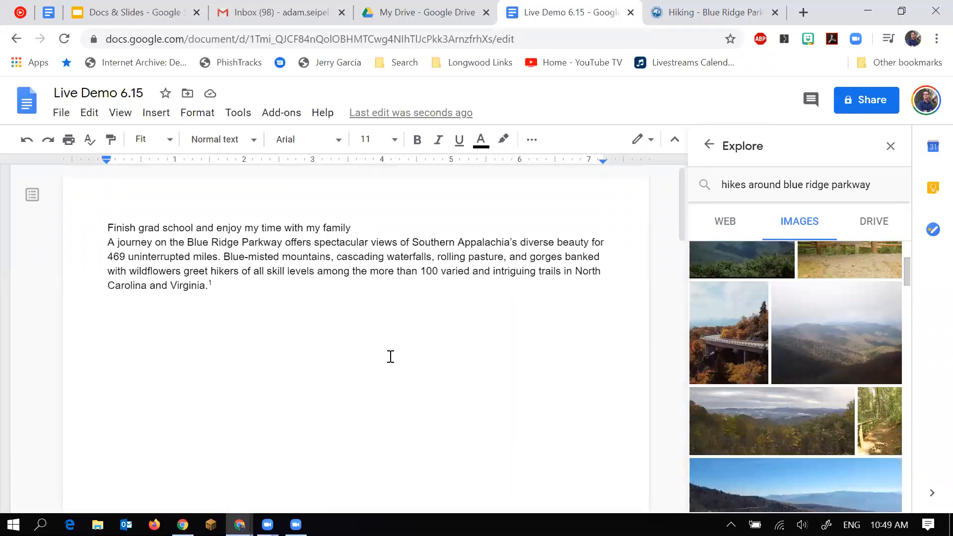
scroll(390, 356, down, 10)
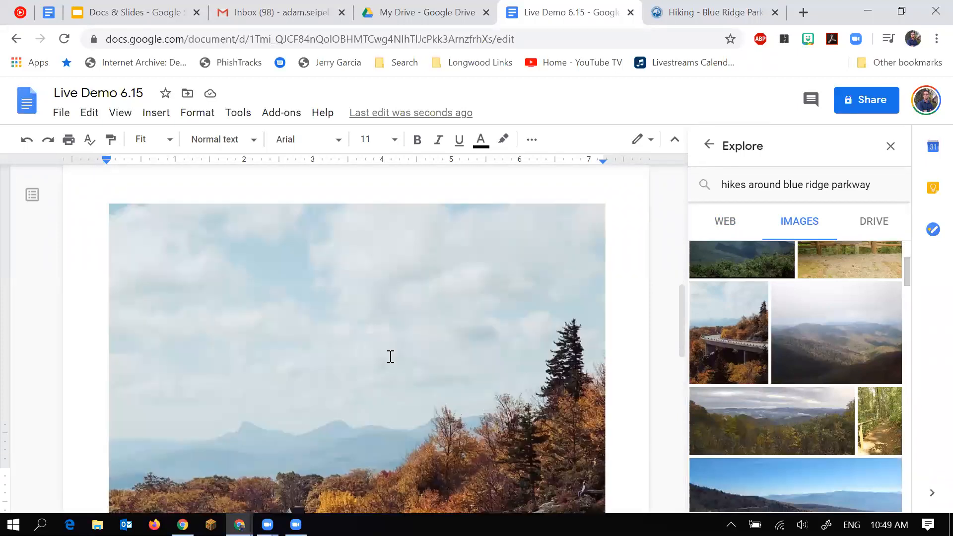
Delete the inserted autumn bridge photo and switch Explore to Drive results.
click(390, 356)
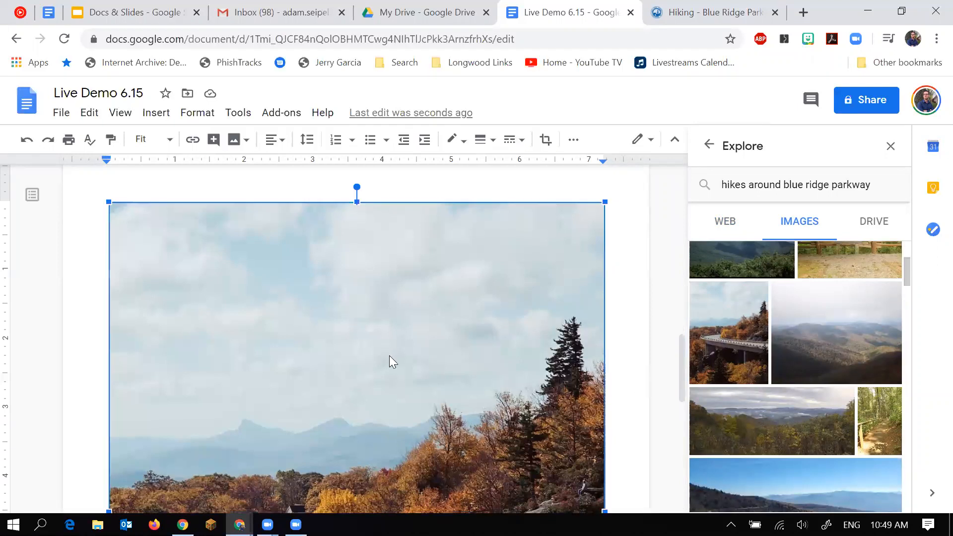
scroll(389, 356, down, 8)
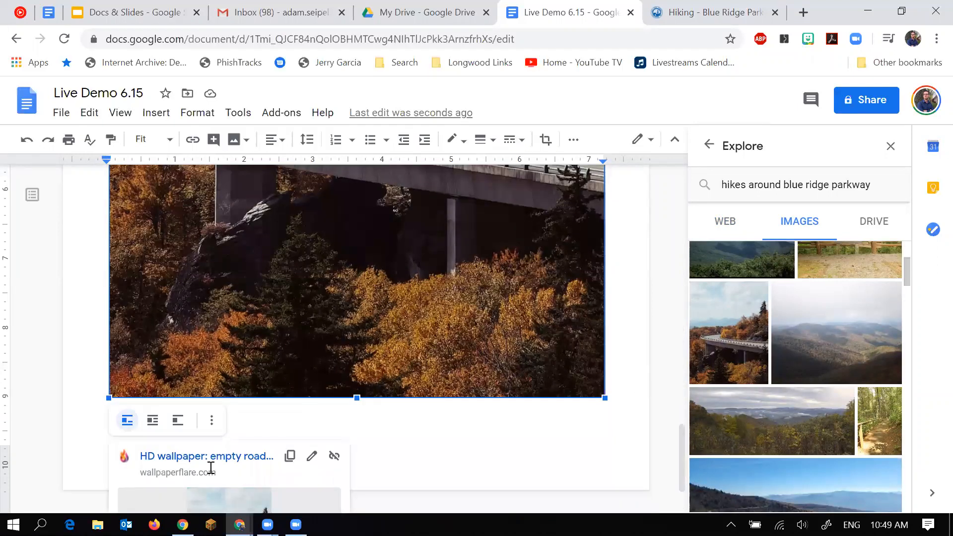
scroll(200, 386, down, 2)
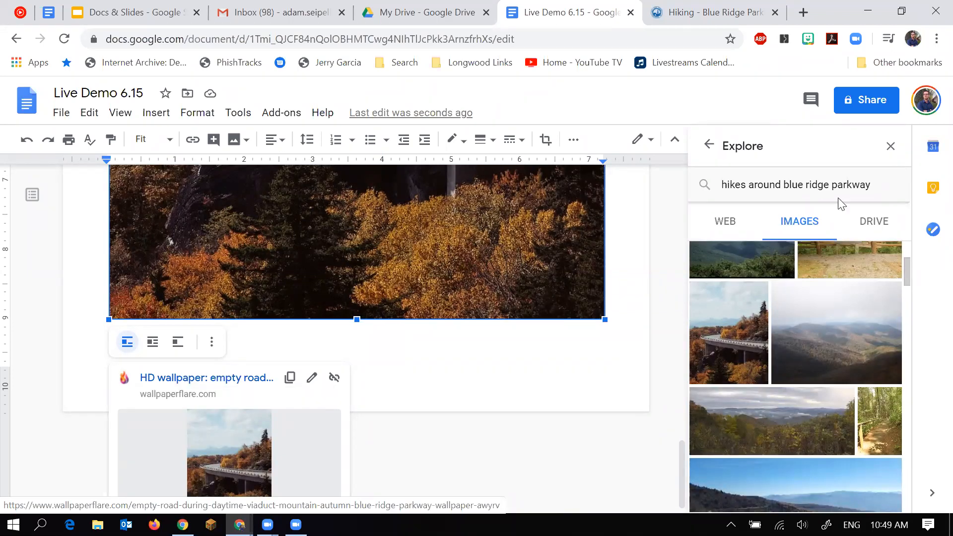
key(Delete)
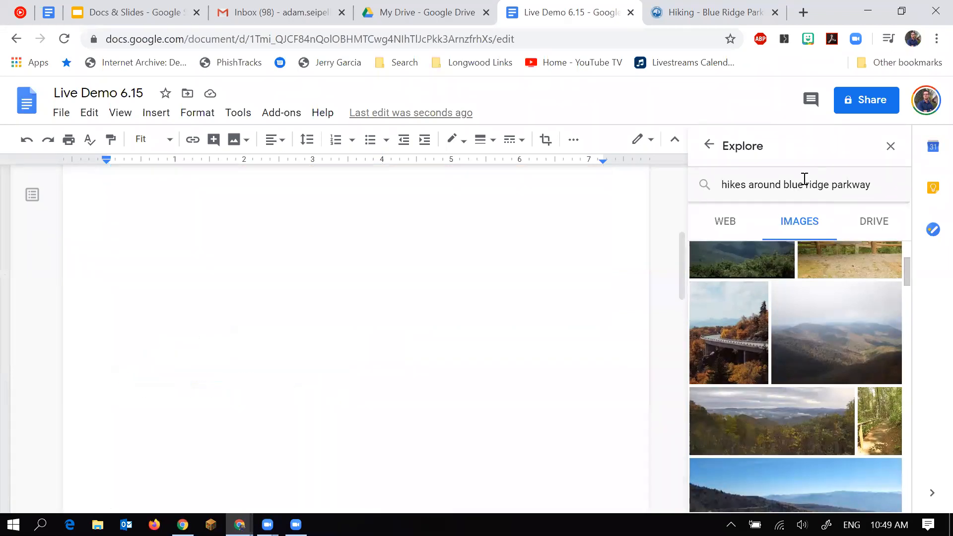
click(864, 231)
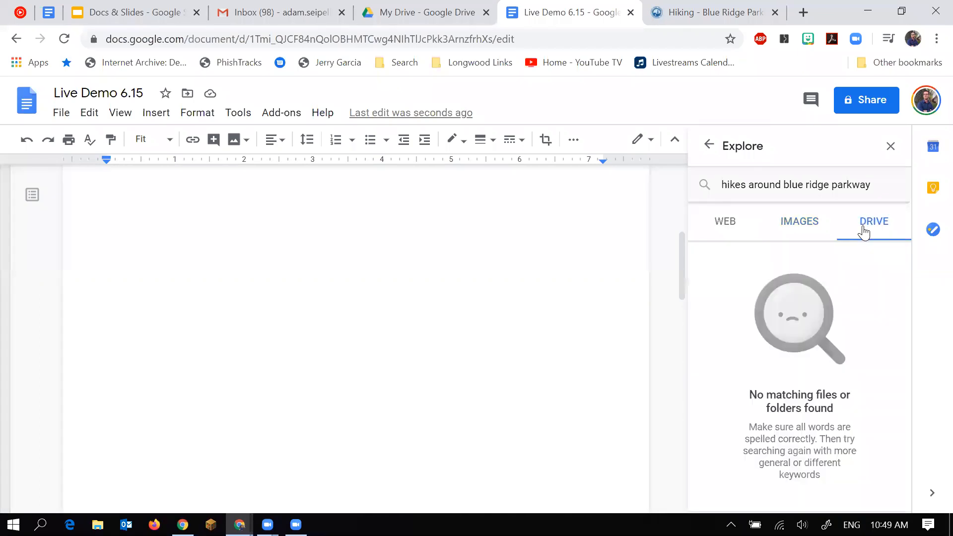
Search Explore's Drive results for 'romeo and juliet'.
triple_click(790, 184)
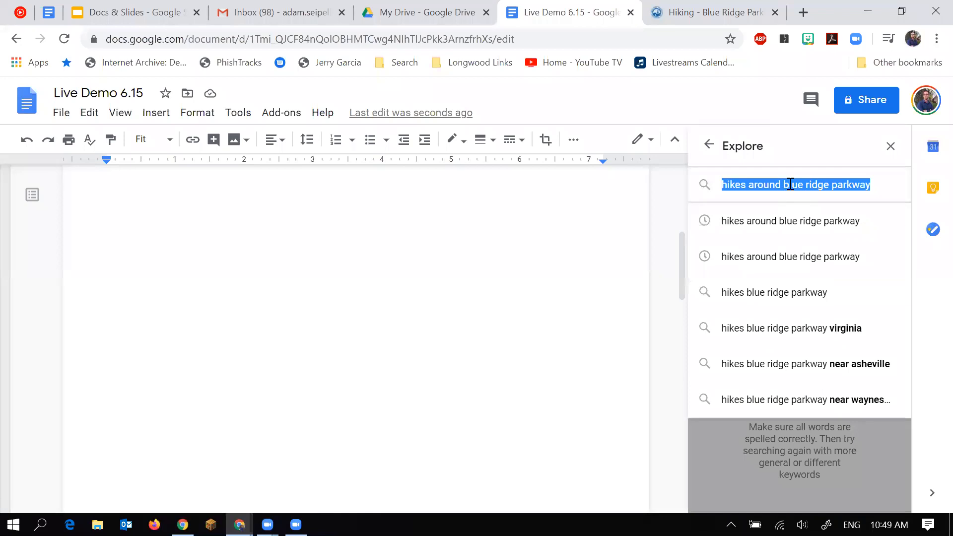
text(romeo and juliet)
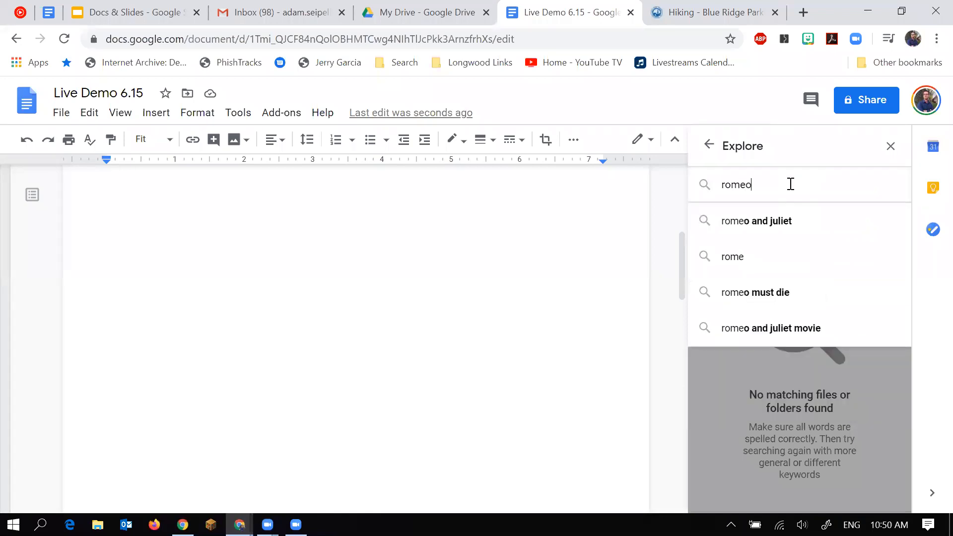
key(Return)
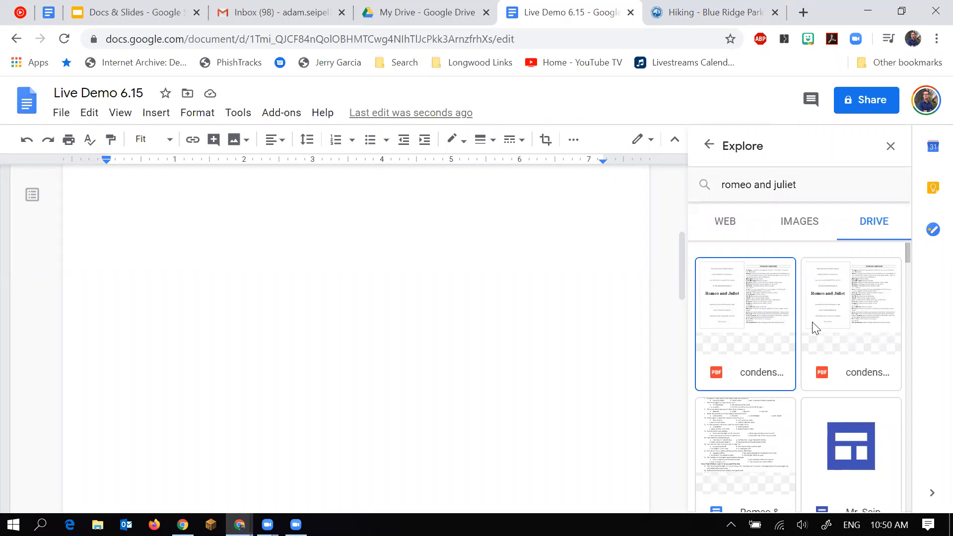
scroll(814, 327, down, 5)
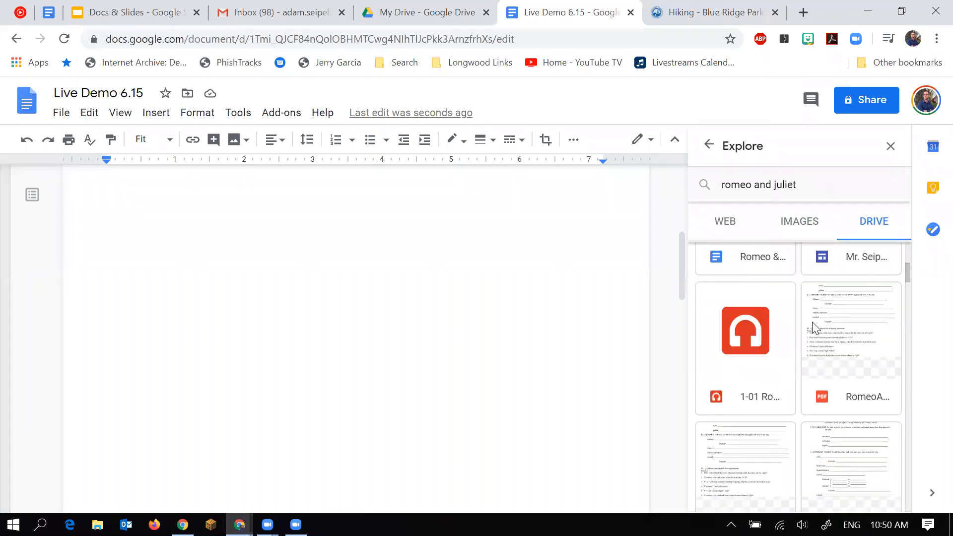
scroll(813, 327, up, 5)
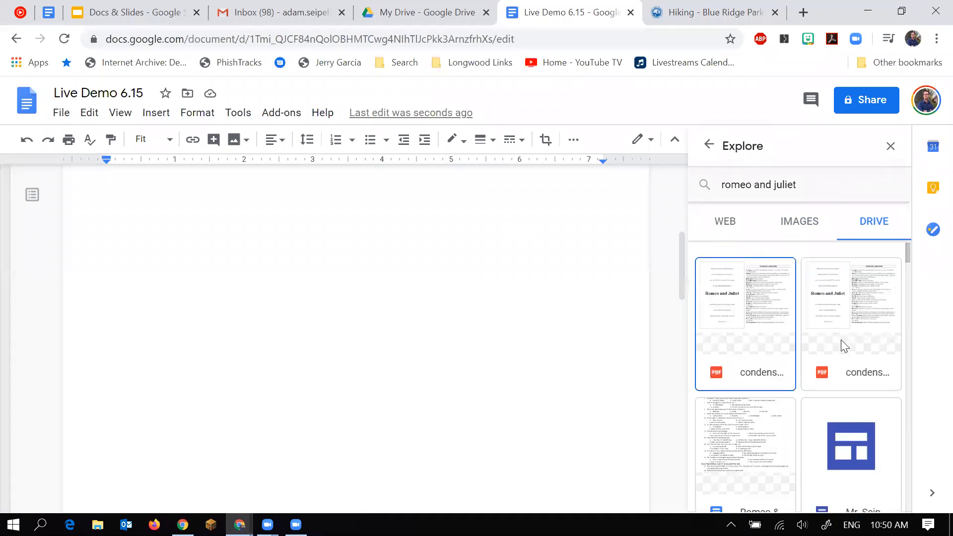
Open condensed script.pdf in a new tab, then return to Live Demo 6.15.
click(852, 346)
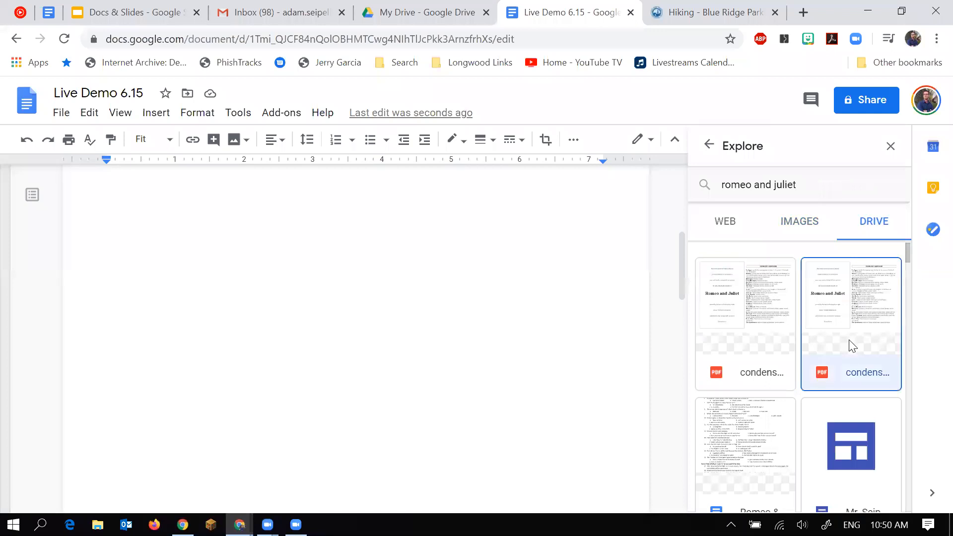
click(849, 344)
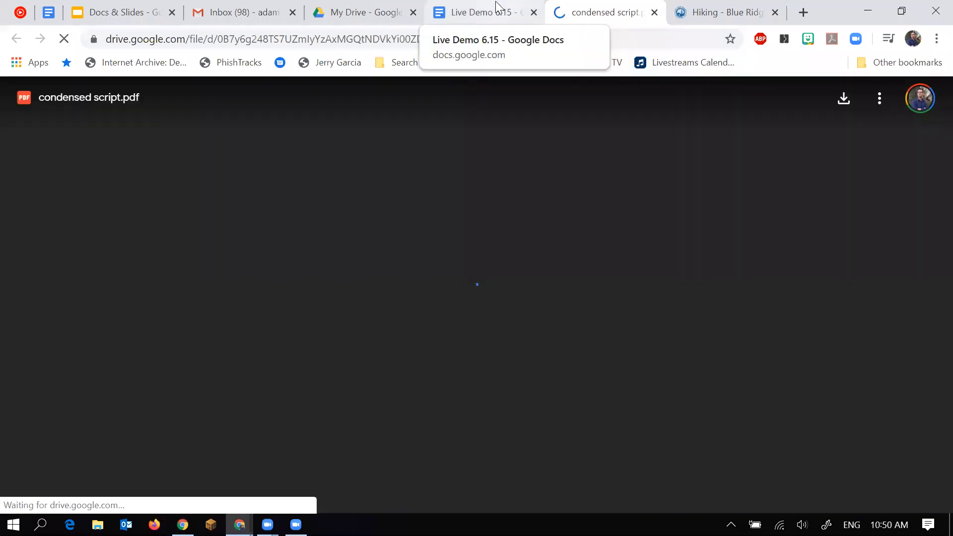
click(497, 7)
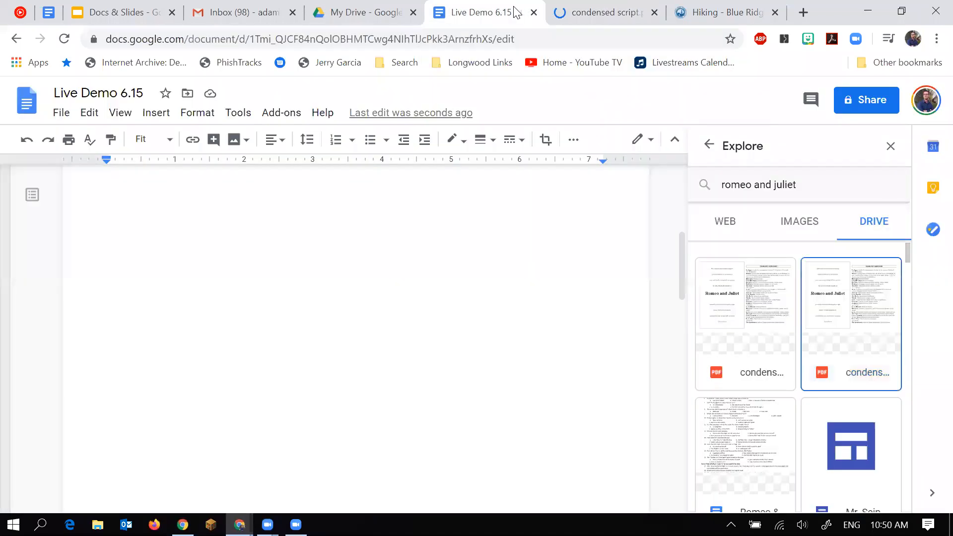
Close the Explore research panel.
click(896, 150)
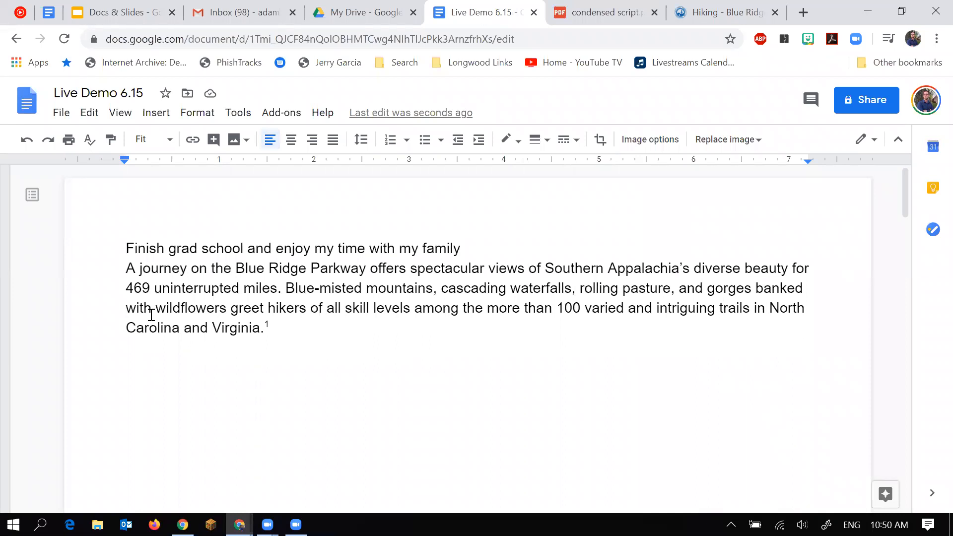
scroll(383, 434, down, 5)
scroll(384, 435, down, 3)
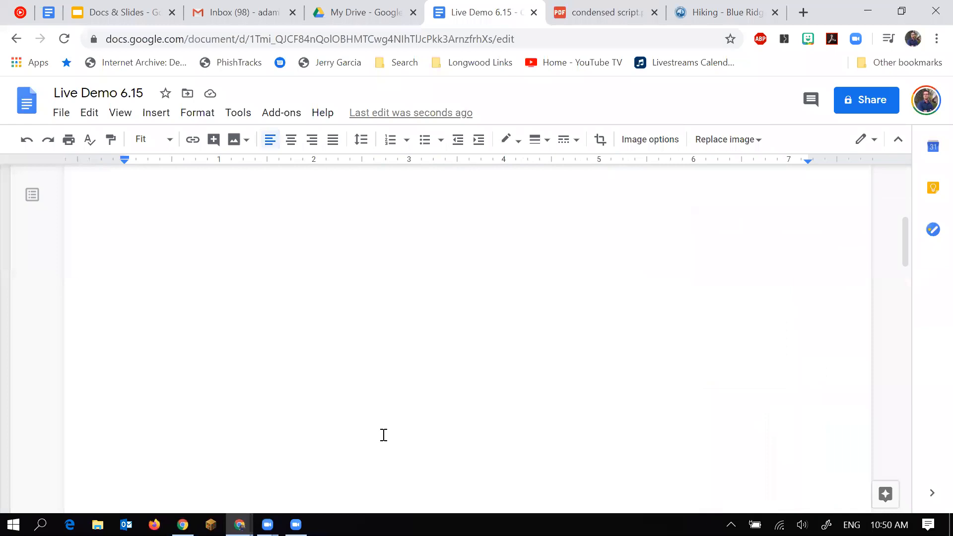
scroll(384, 435, up, 5)
Add two blank lines after the Blue Ridge paragraph.
click(286, 330)
key(Return)
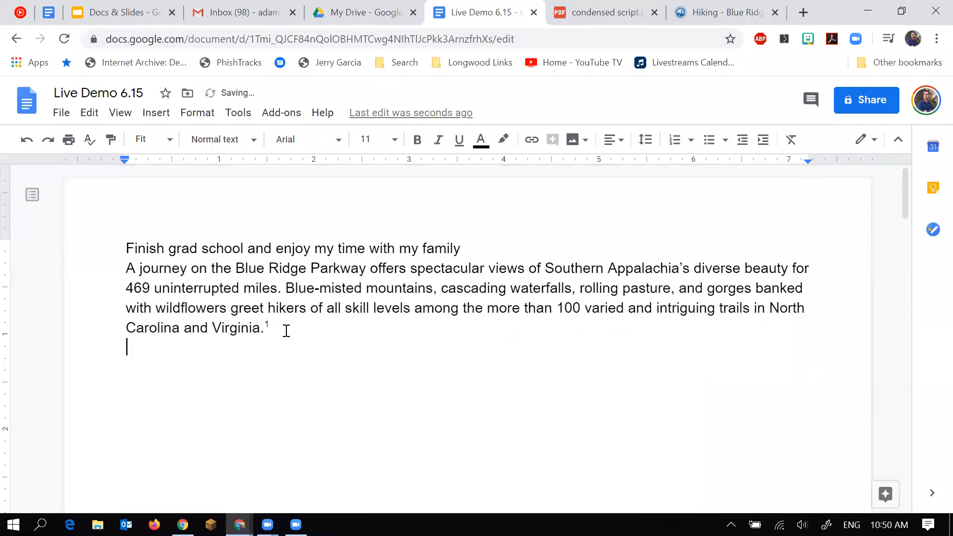
key(Return)
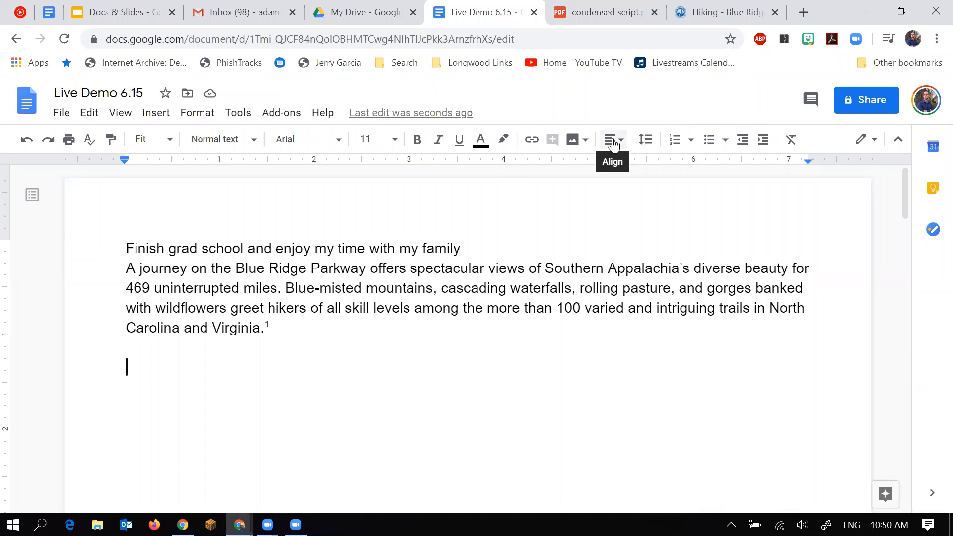
In the More fonts library, filter the list to Handwriting fonts.
click(303, 140)
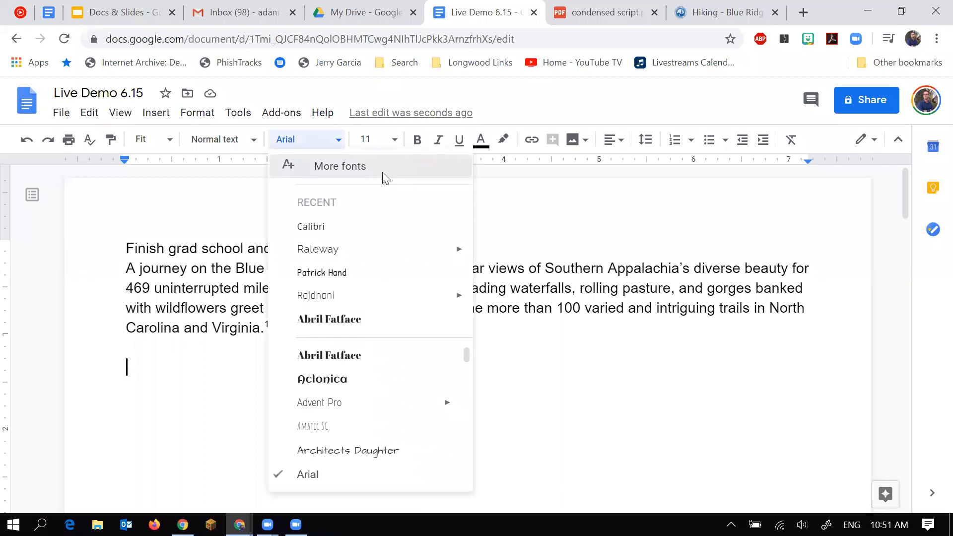
click(382, 171)
click(426, 273)
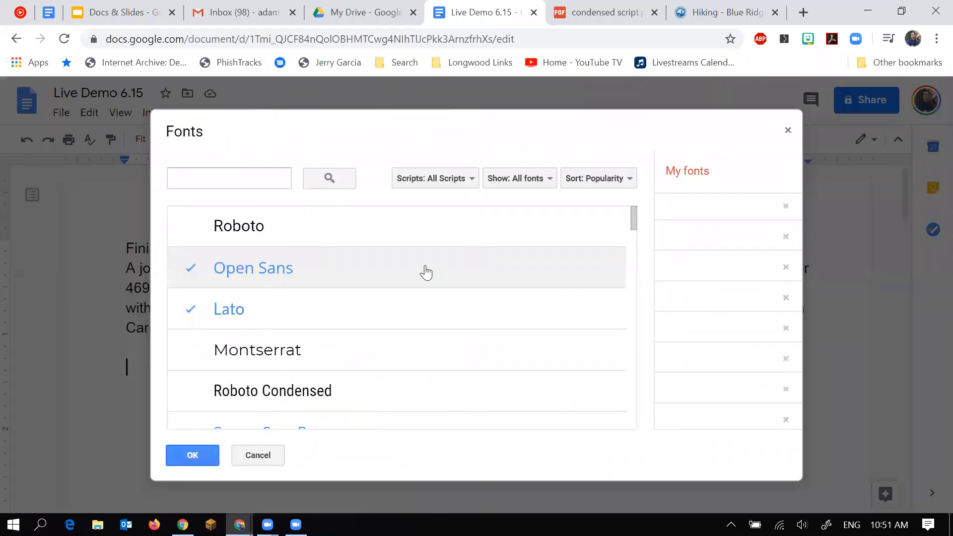
scroll(426, 273, down, 5)
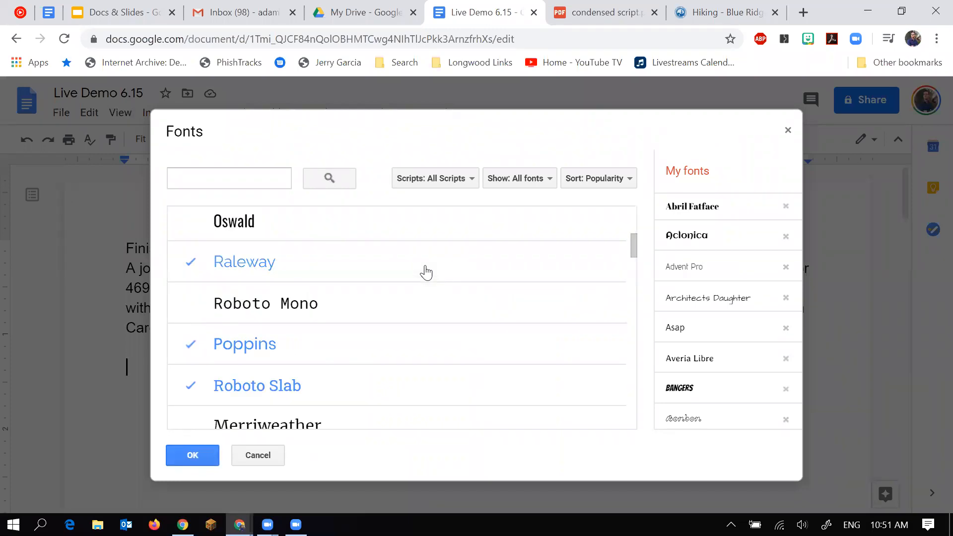
scroll(425, 272, up, 5)
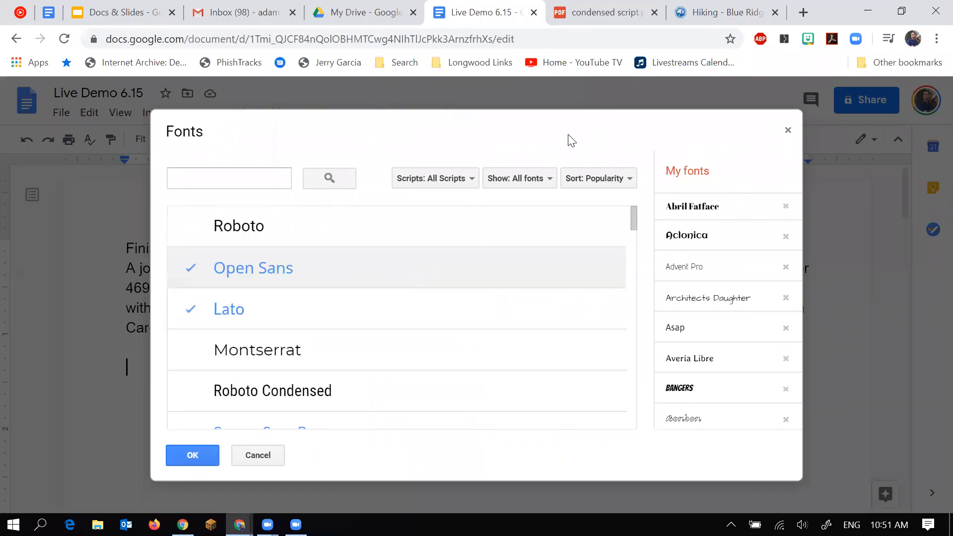
click(573, 179)
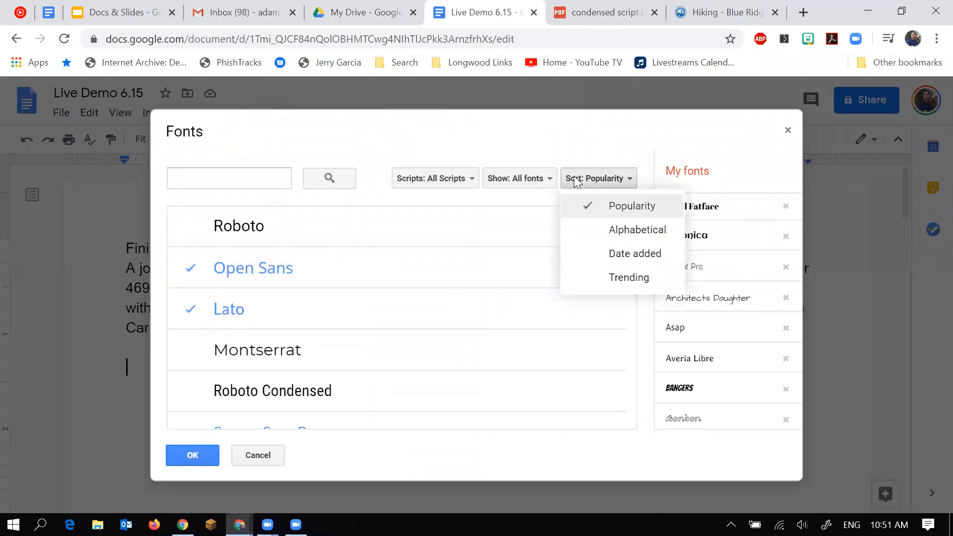
click(543, 177)
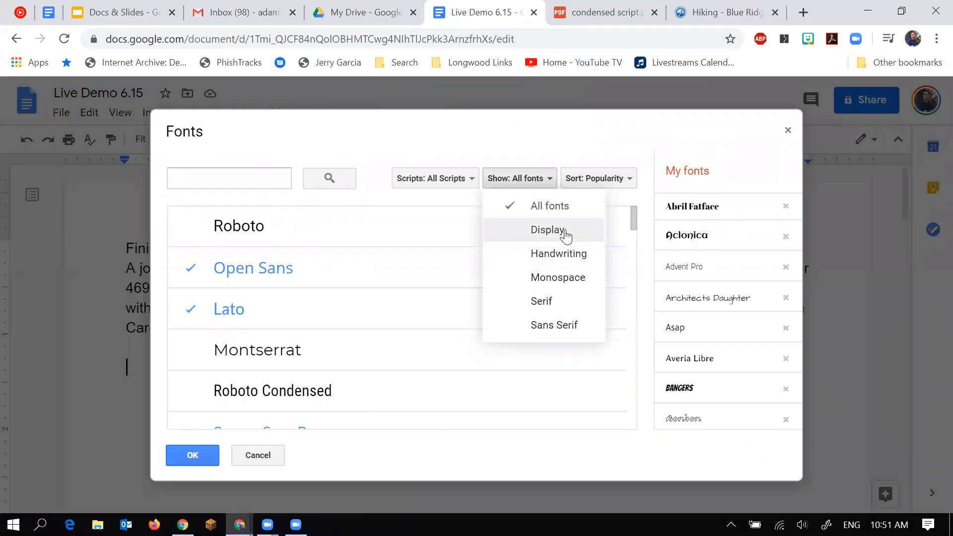
click(592, 255)
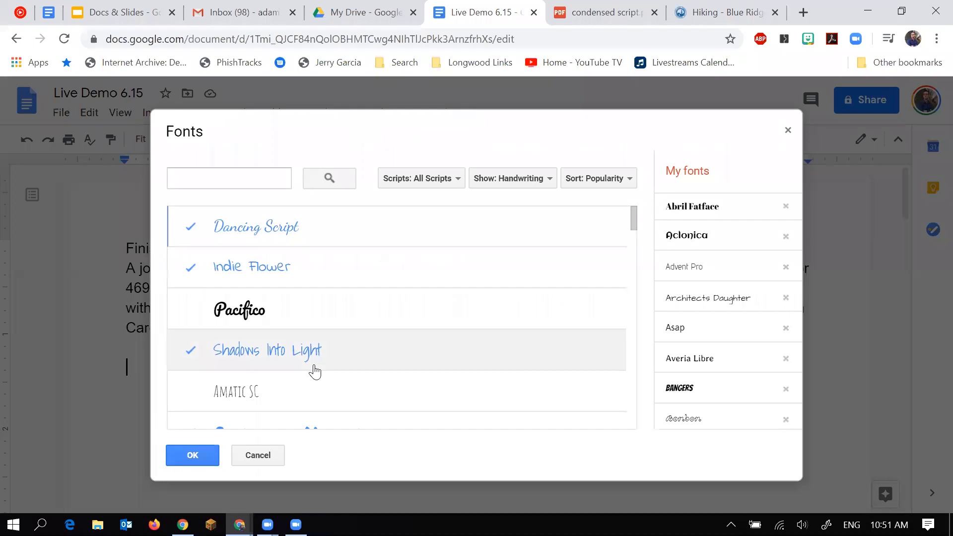
Add Sacramento to the document's fonts.
scroll(315, 371, down, 5)
scroll(328, 364, down, 3)
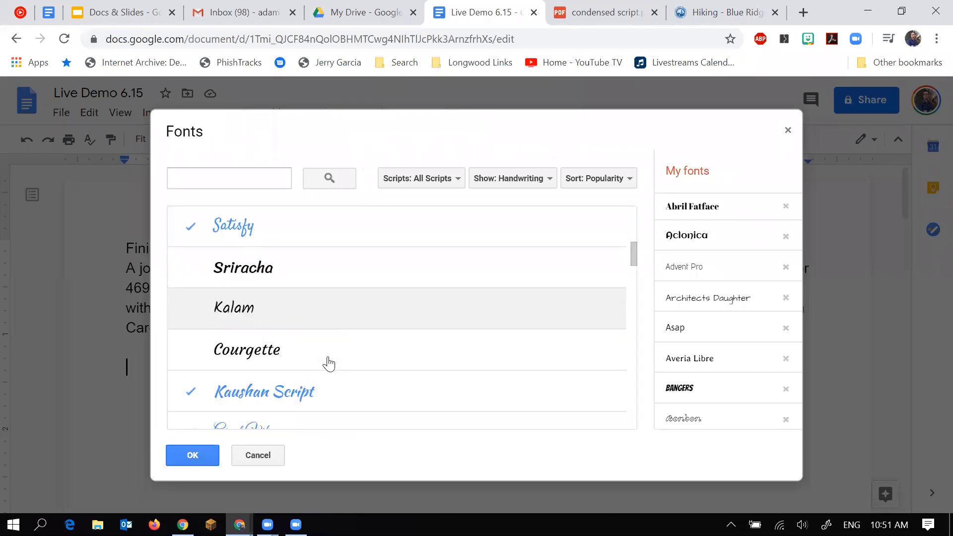
scroll(328, 364, down, 1)
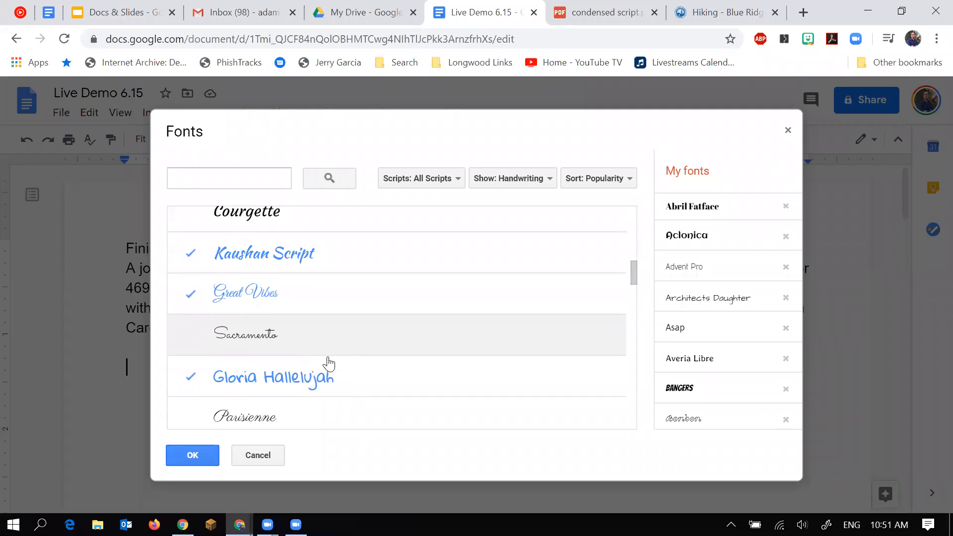
scroll(328, 363, down, 2)
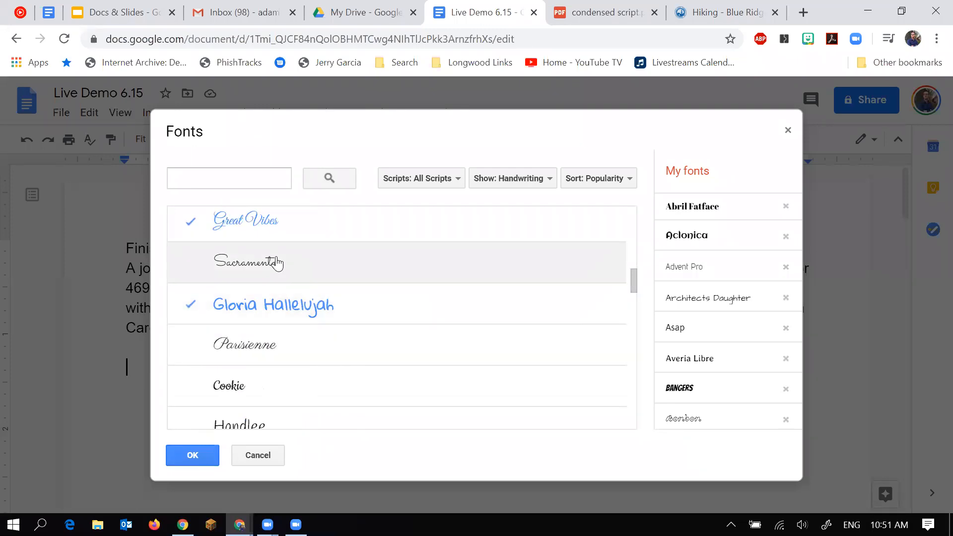
click(276, 264)
Confirm the fonts, type a test signature name in Sacramento, then delete it.
click(192, 454)
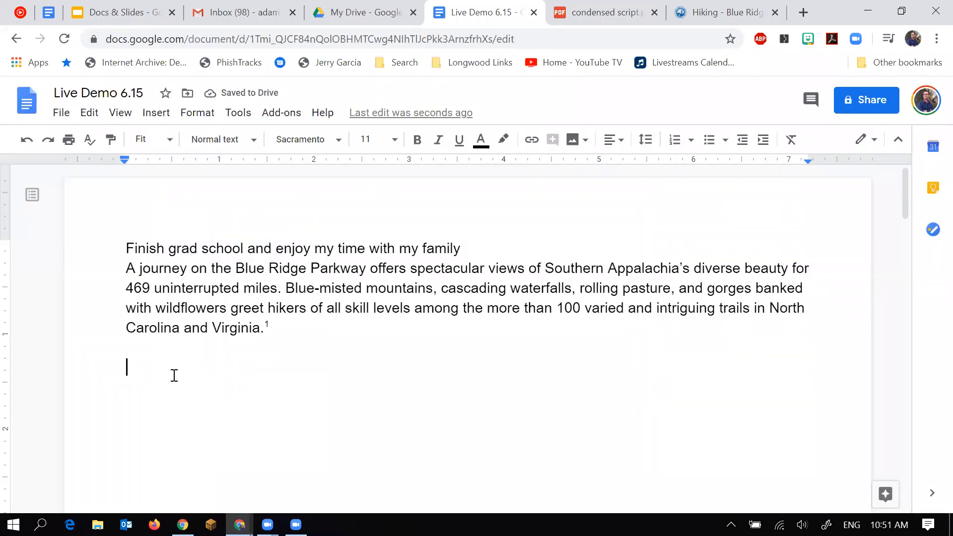
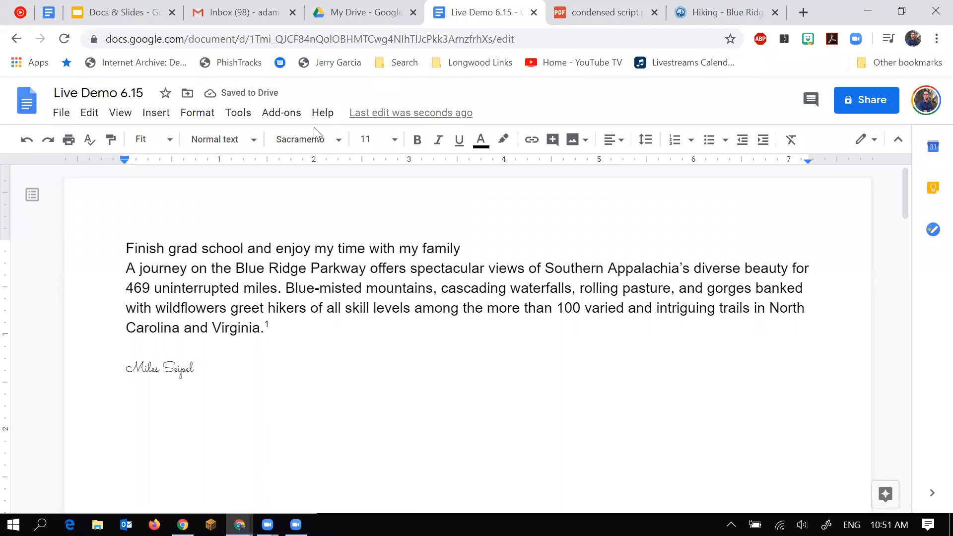
click(308, 139)
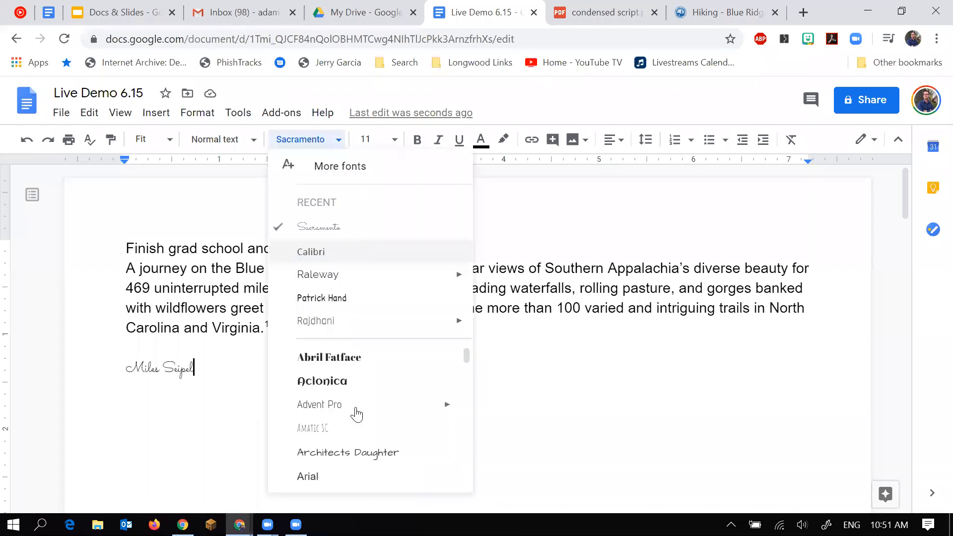
scroll(356, 414, down, 2)
click(216, 367)
drag(217, 368, 121, 368)
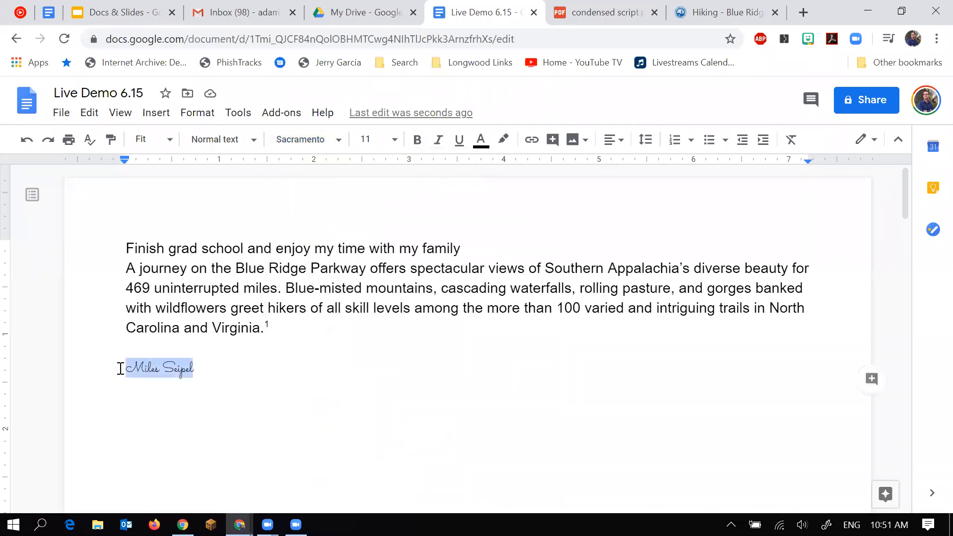
key(BackSpace)
key(BackSpace)
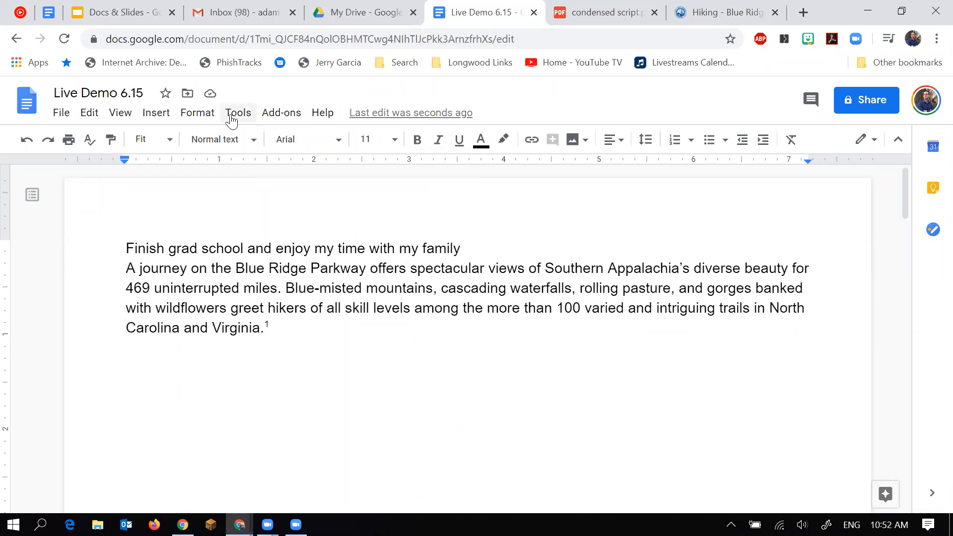
Turn on Tools > Voice typing, dictate the paragraph about removing learning barriers, then stop.
click(232, 120)
mouse_move(245, 138)
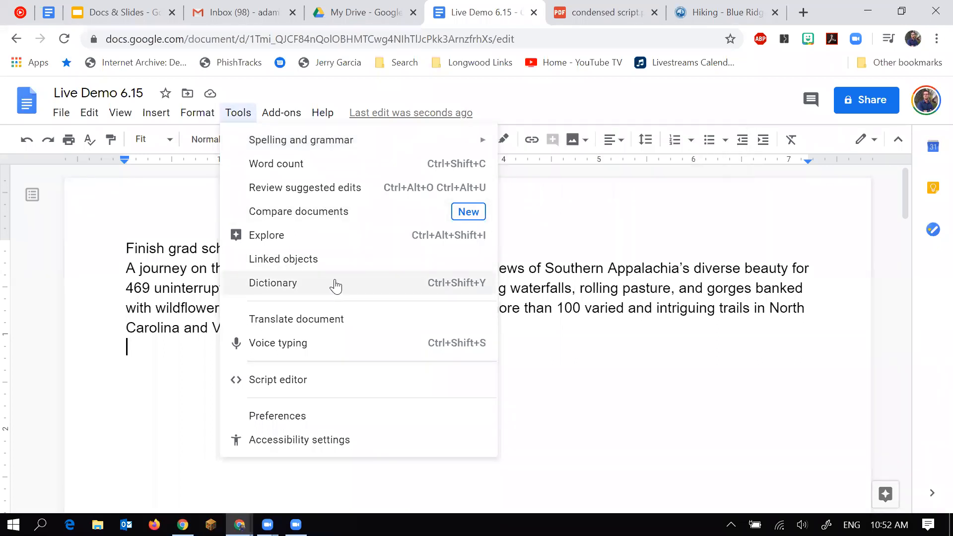
click(345, 342)
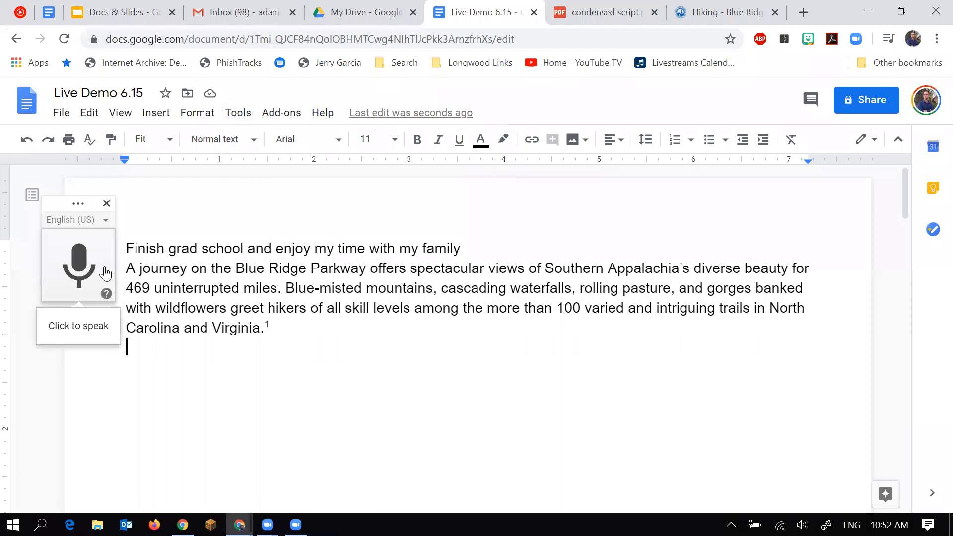
click(67, 267)
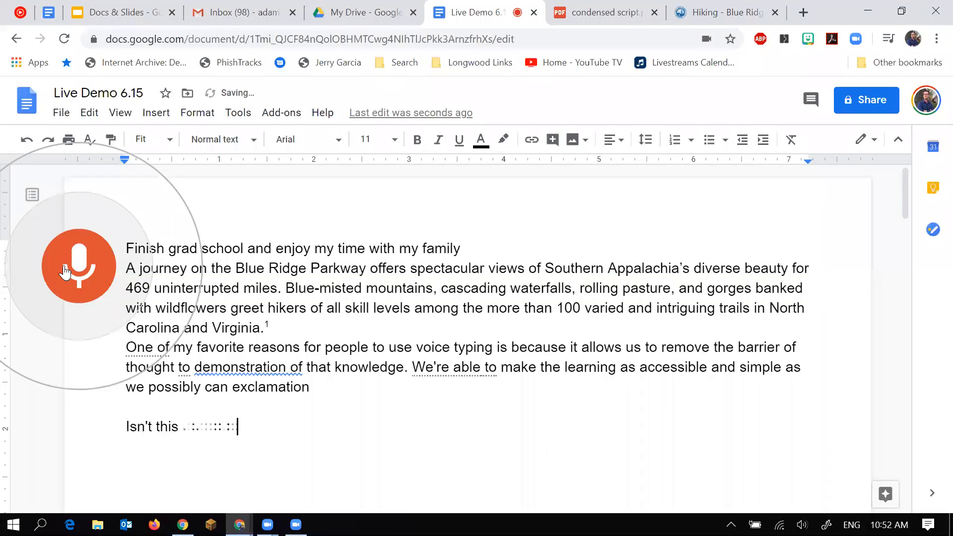
right_click(65, 268)
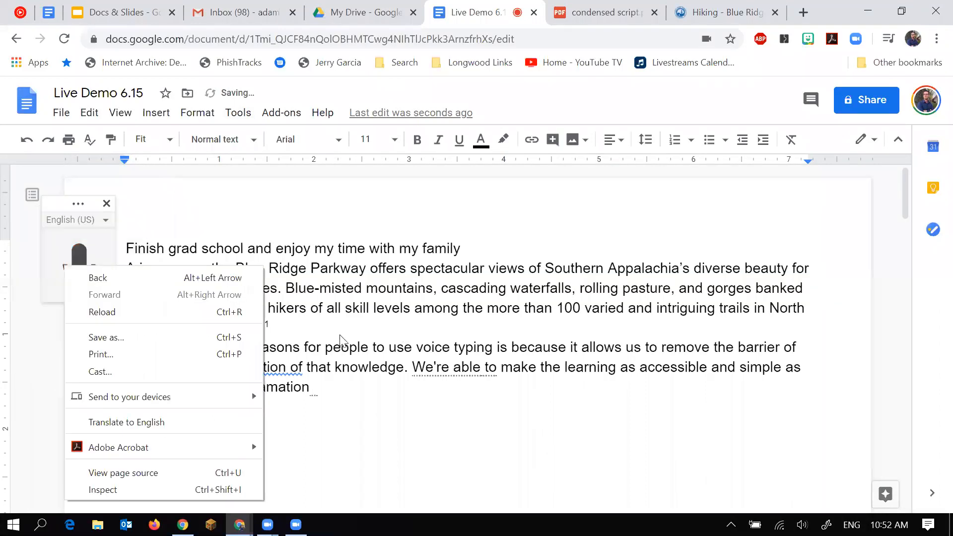
Dismiss the browser's page menu so the dictated line 'Isn't this amazing?' completes.
click(435, 397)
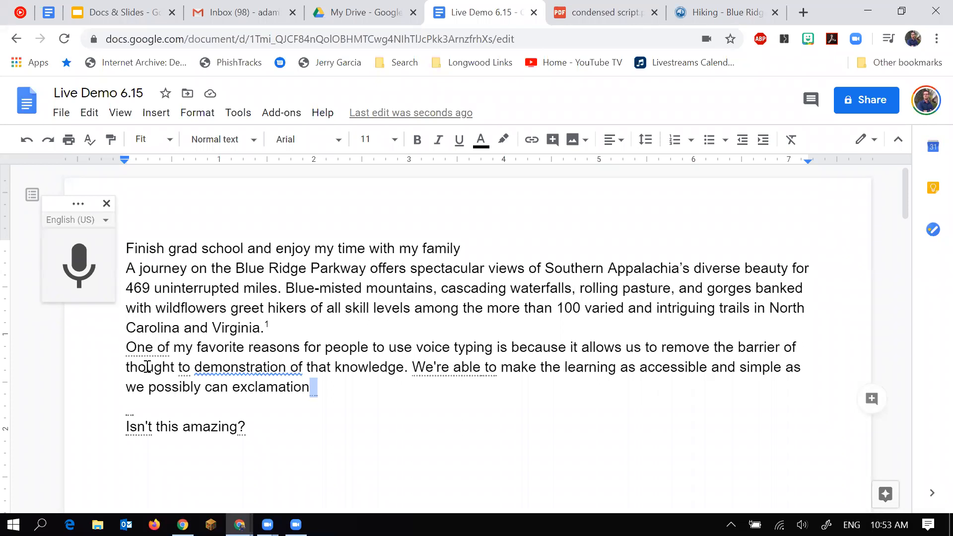
Switch the voice typing language from English (US) to Español (México), then close voice typing.
click(100, 218)
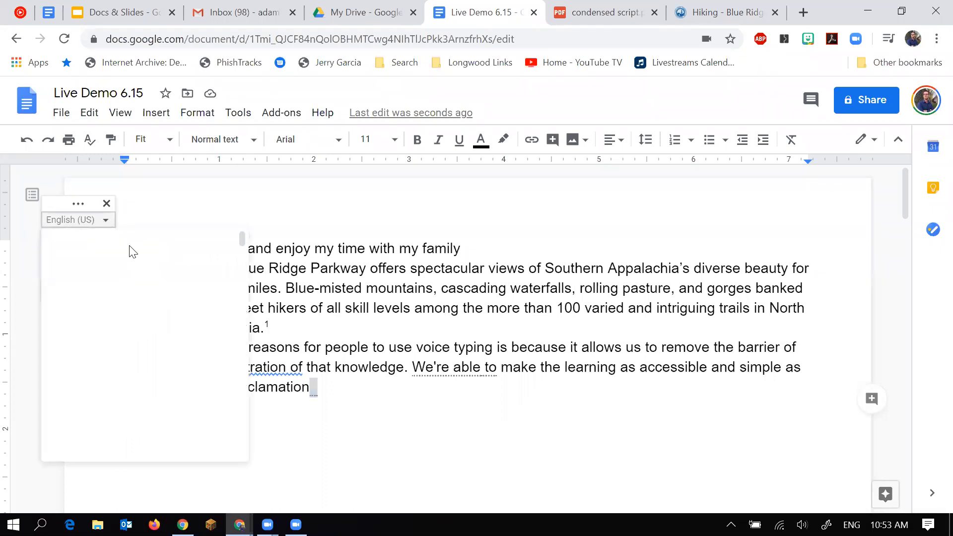
scroll(188, 368, down, 5)
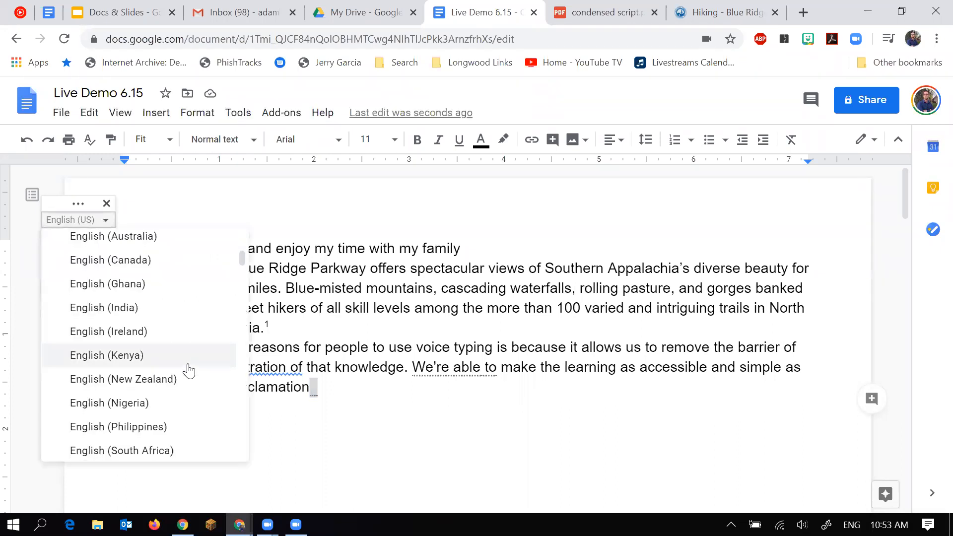
scroll(189, 370, down, 2)
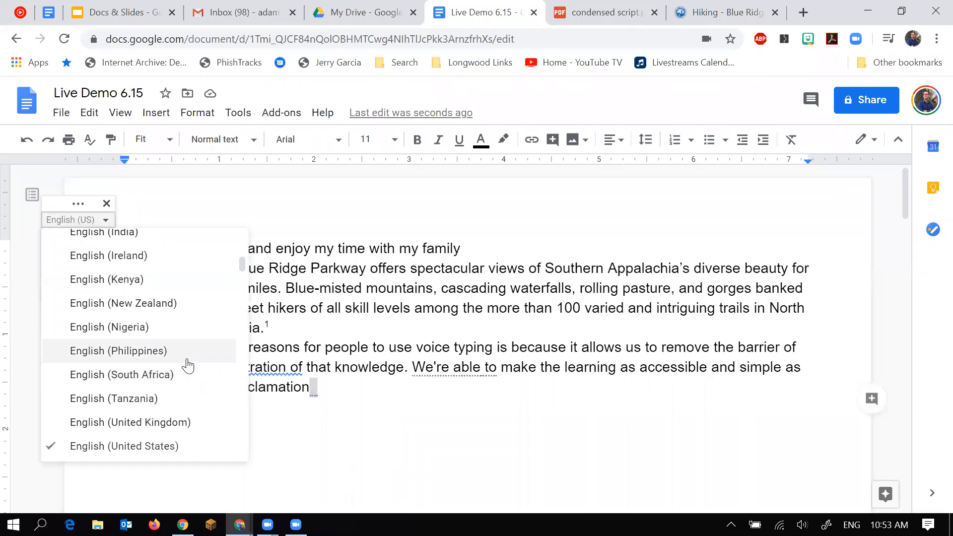
scroll(187, 366, up, 2)
scroll(188, 366, down, 2)
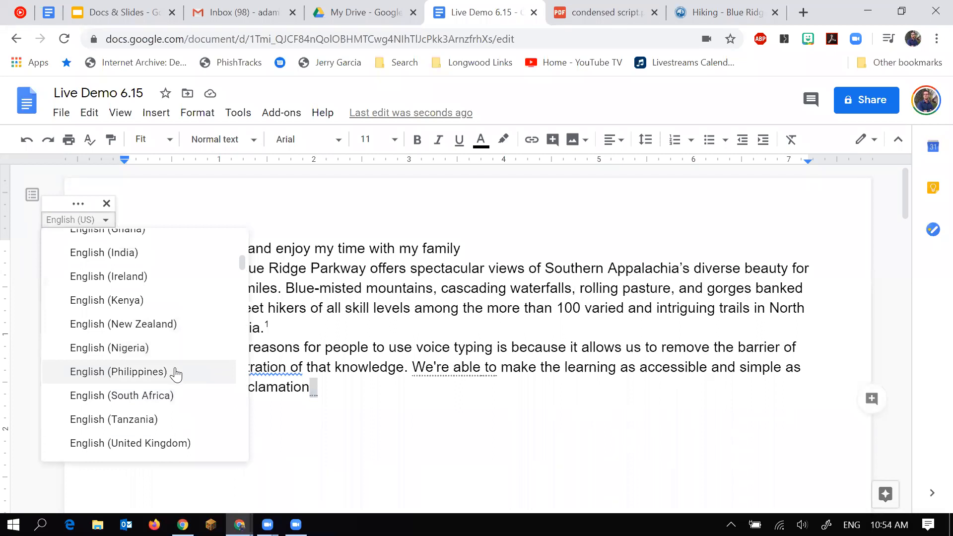
scroll(174, 404, down, 18)
scroll(174, 408, up, 6)
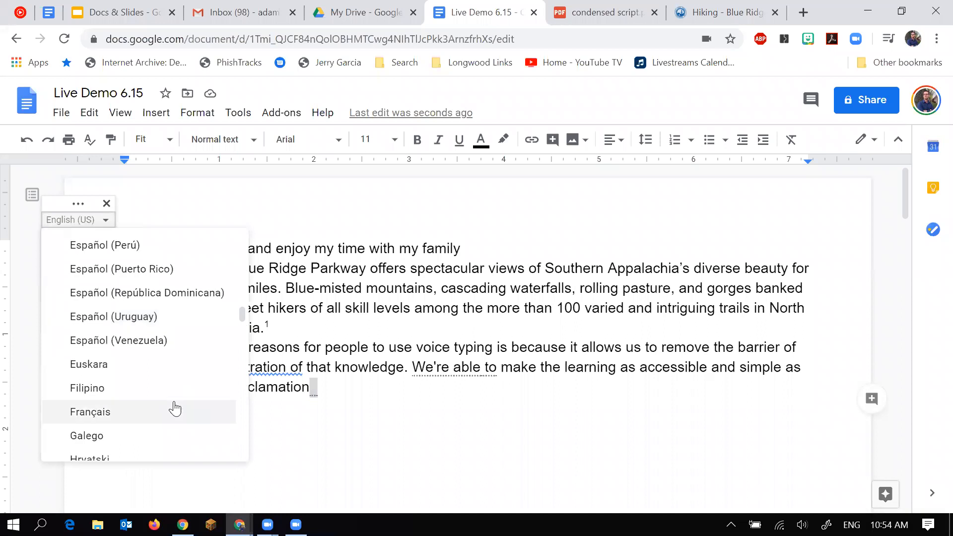
scroll(174, 408, up, 6)
scroll(174, 407, down, 2)
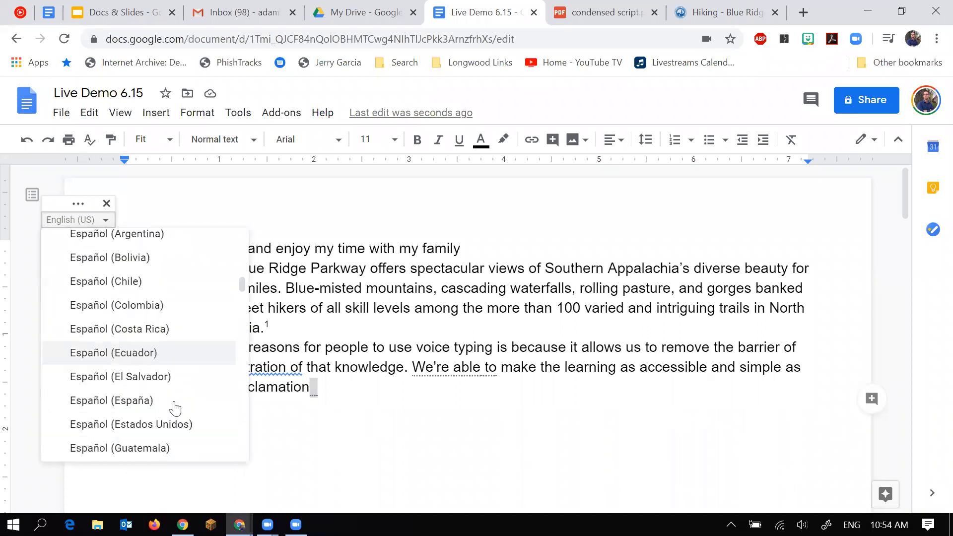
scroll(174, 408, down, 3)
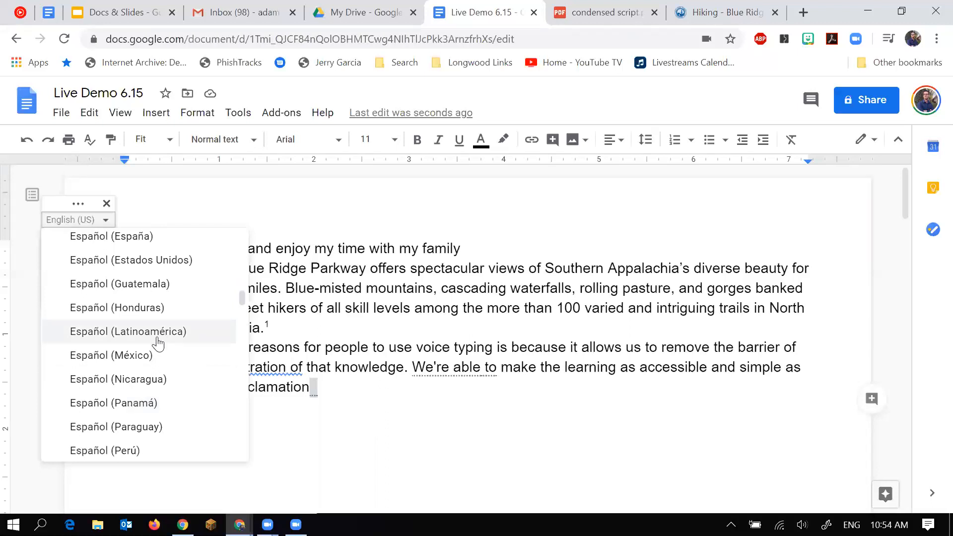
click(141, 366)
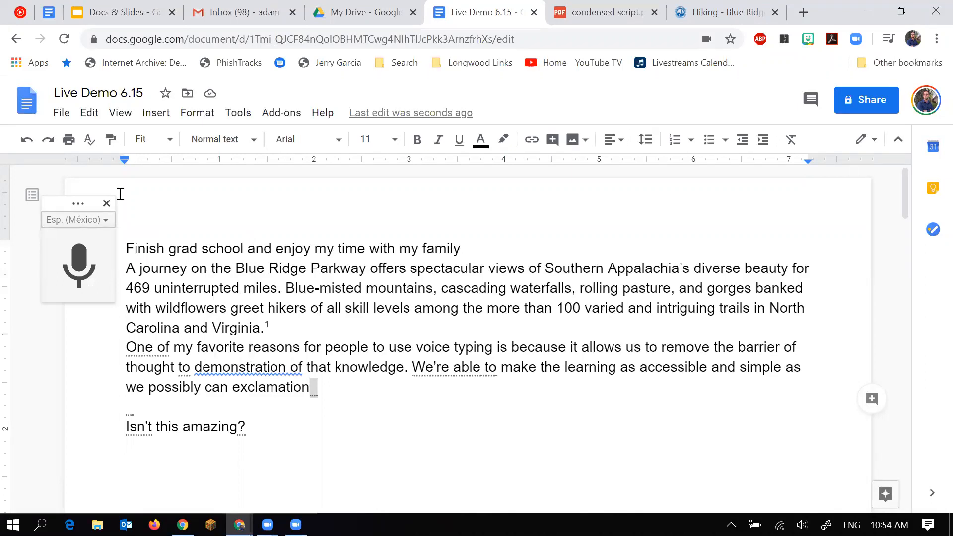
click(106, 203)
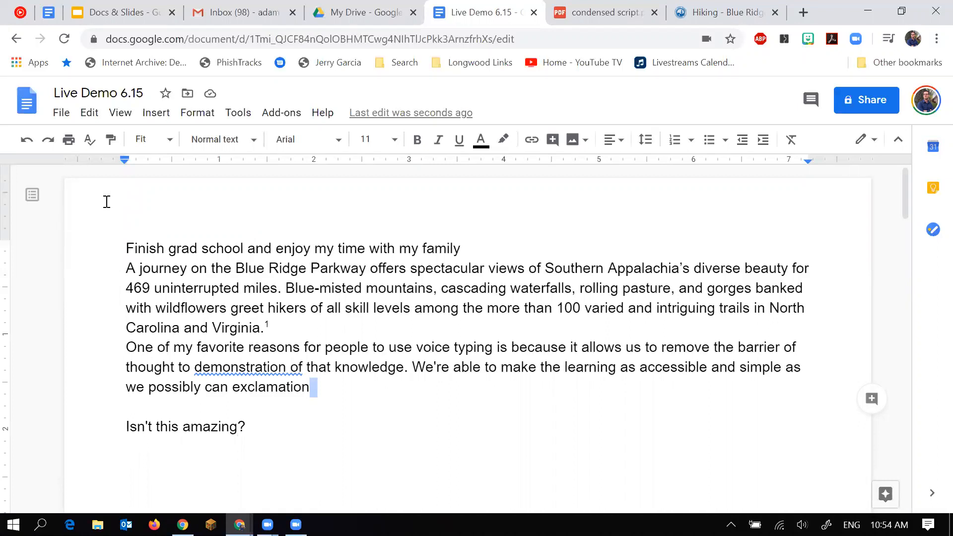
click(239, 122)
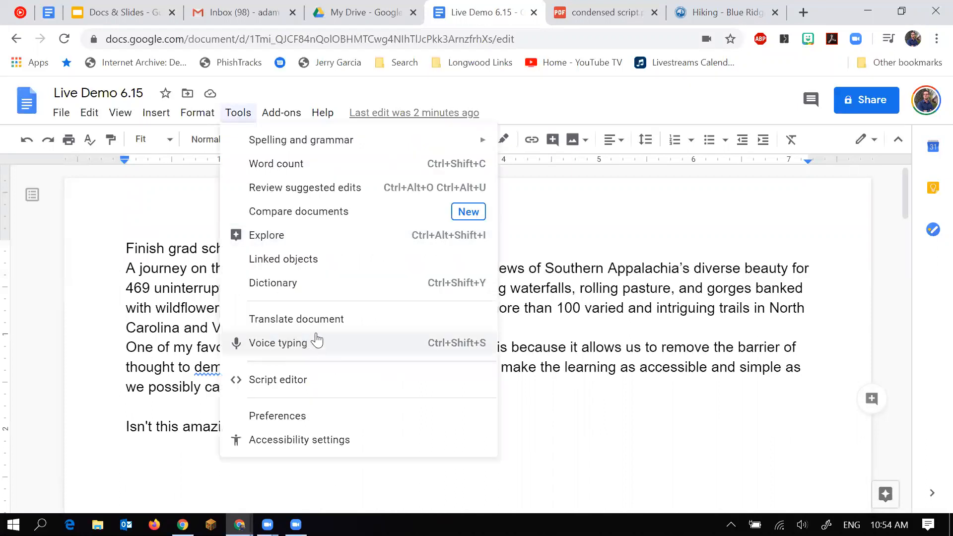
Translate the document into Spanish, titling the copy 'Spanish Translated copy of Live Demo 6.15'.
click(341, 321)
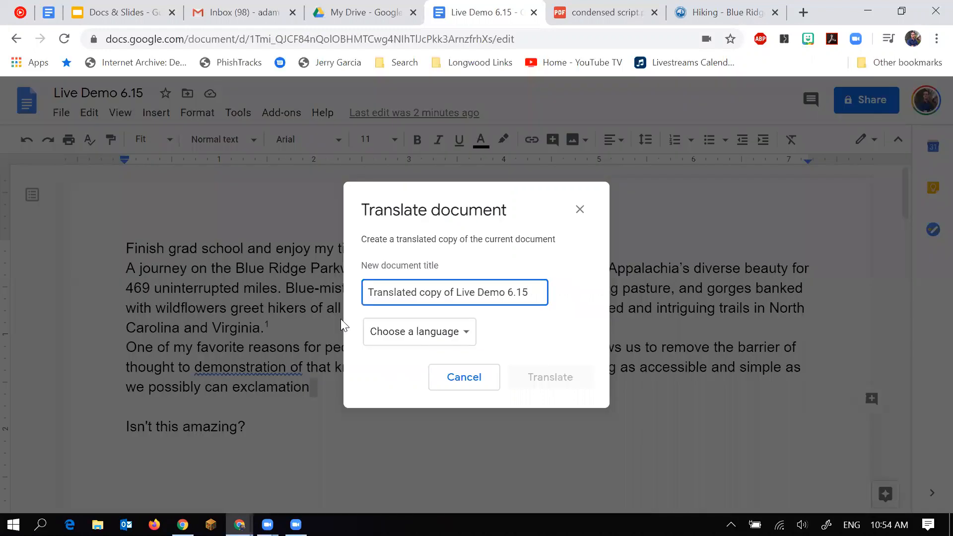
click(370, 293)
text(Spanish)
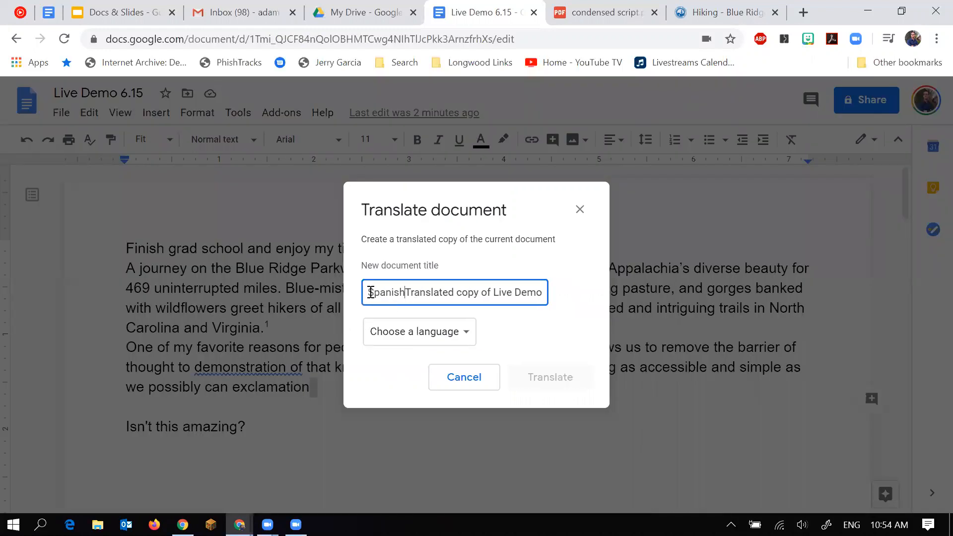
click(454, 330)
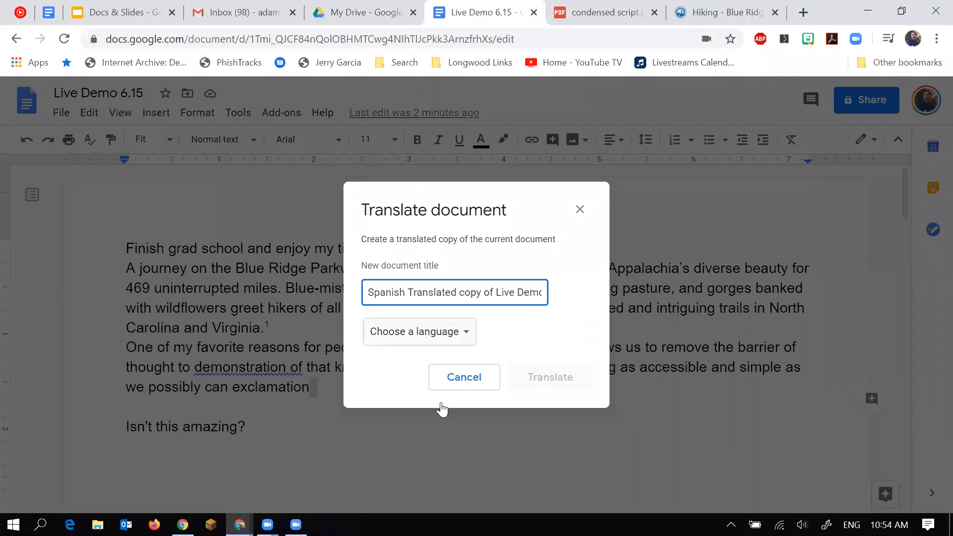
scroll(440, 407, down, 15)
scroll(442, 409, down, 14)
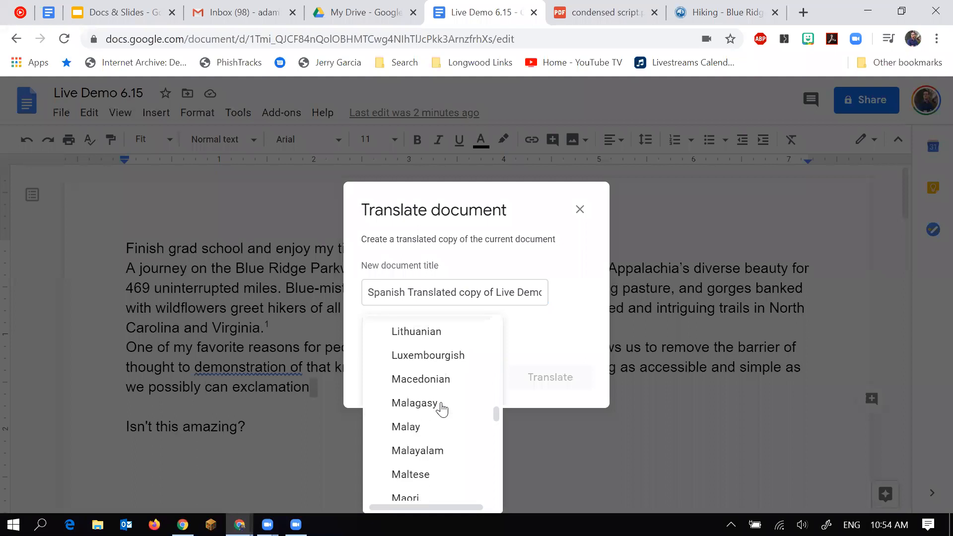
scroll(441, 409, down, 3)
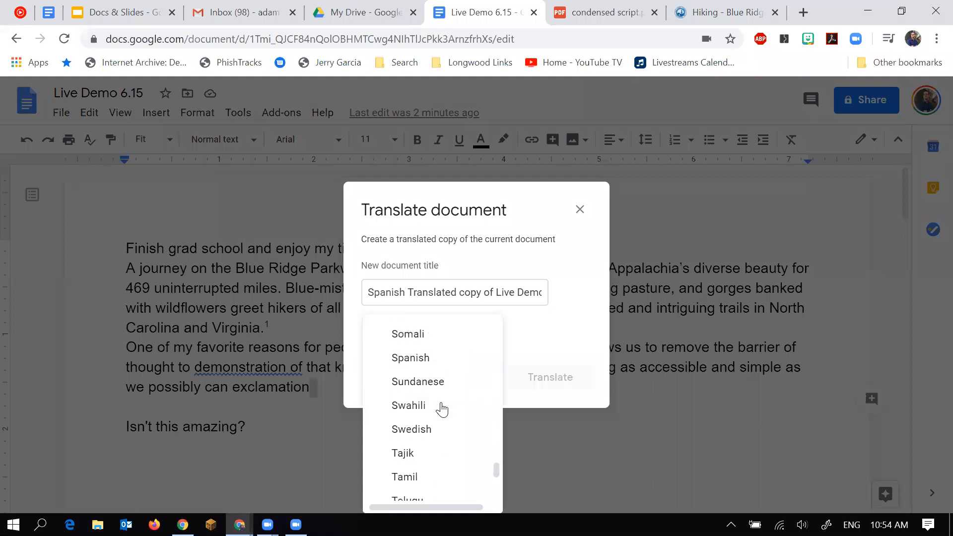
scroll(442, 374, up, 1)
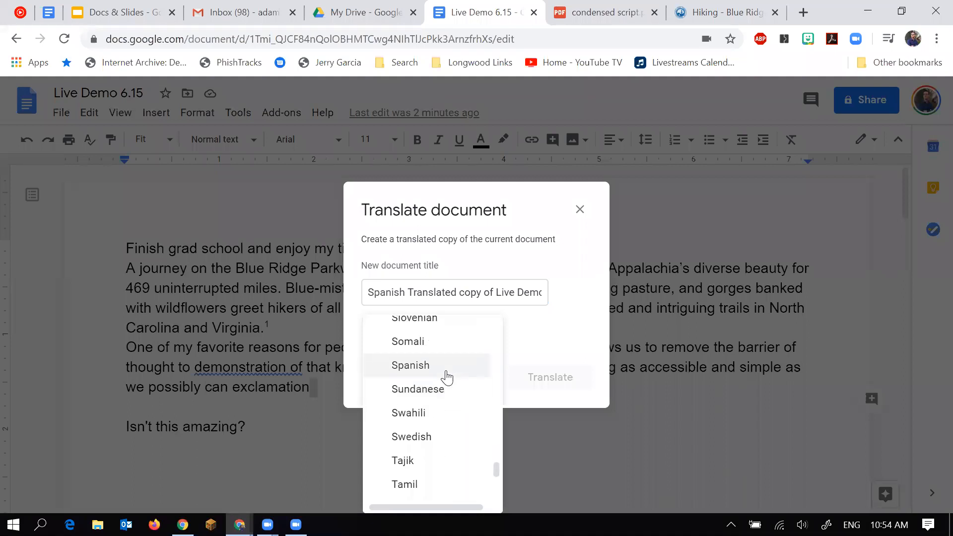
click(442, 375)
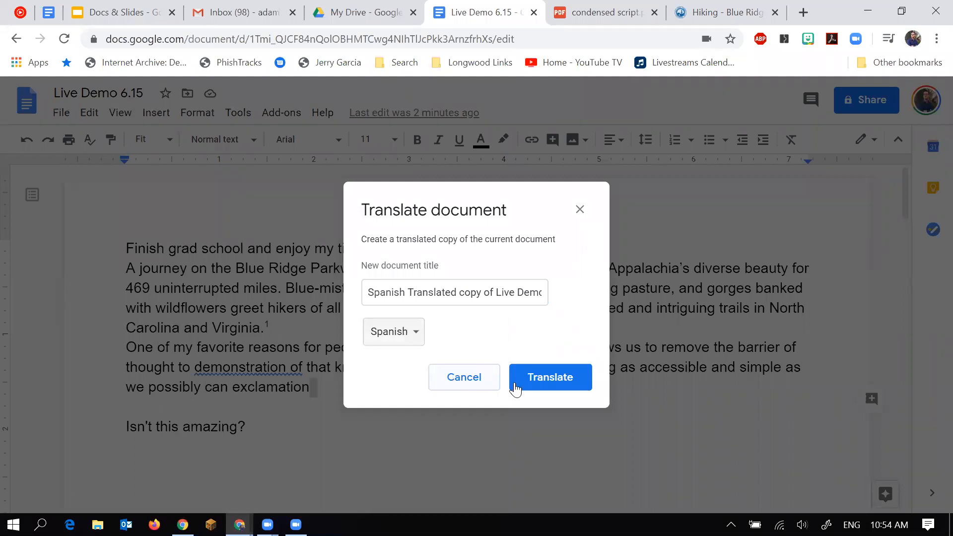
click(552, 384)
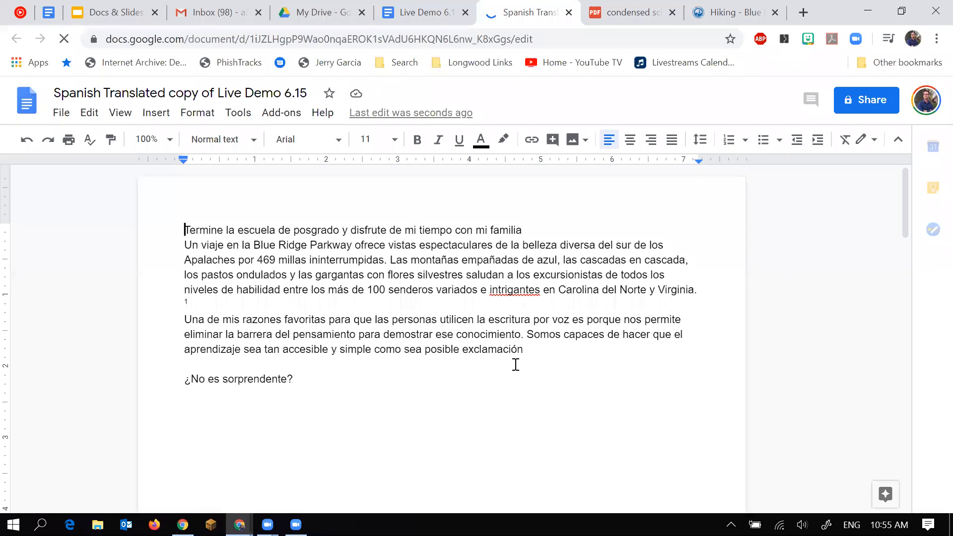
Scroll through the Spanish translated copy, then switch back to the Live Demo 6.15 tab.
scroll(515, 365, down, 3)
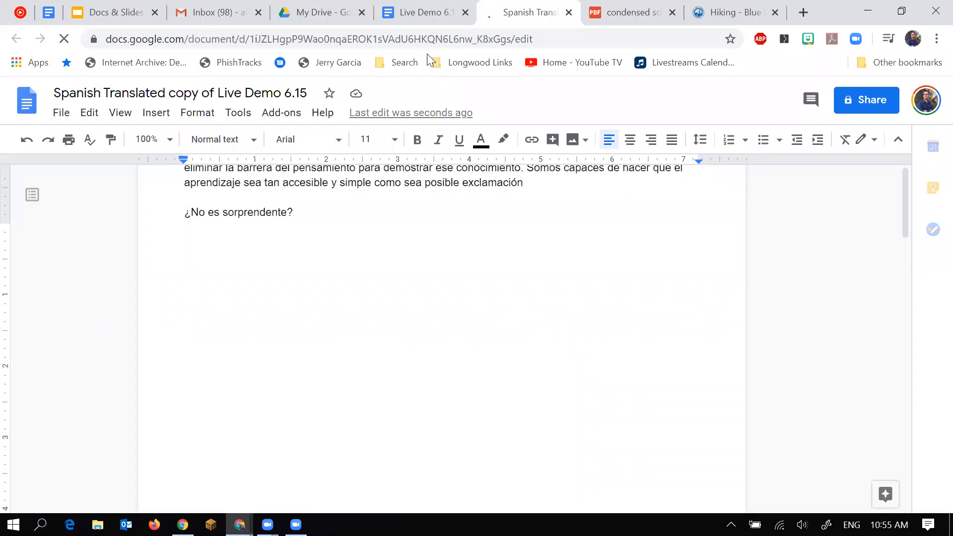
click(411, 14)
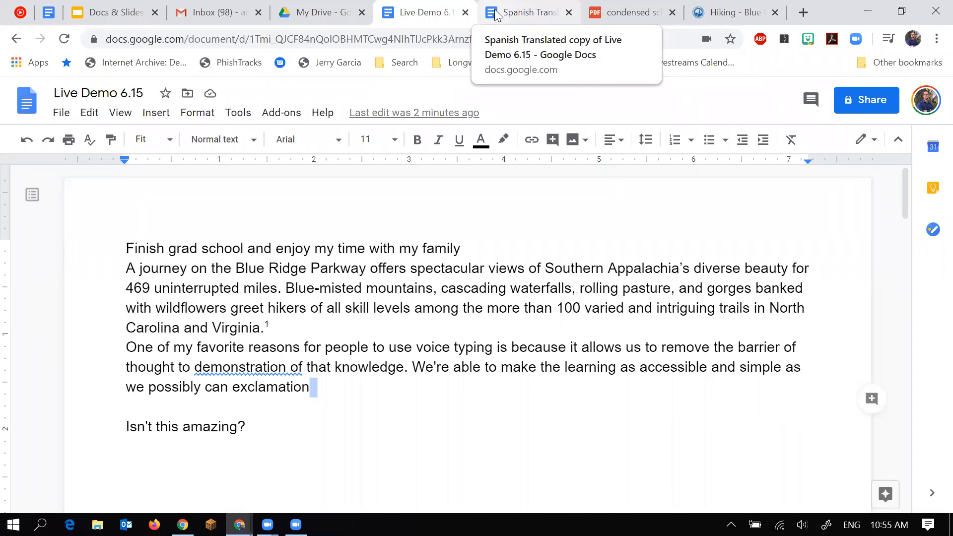
Close the condensed script.pdf tab and insert an empty 4 x 3 table below the voice-typing paragraph.
click(672, 12)
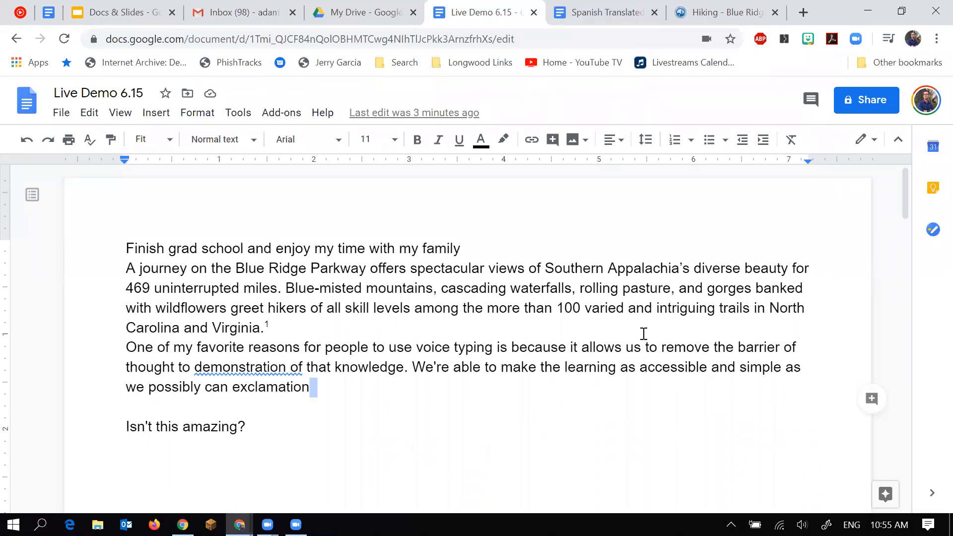
click(157, 119)
mouse_move(214, 213)
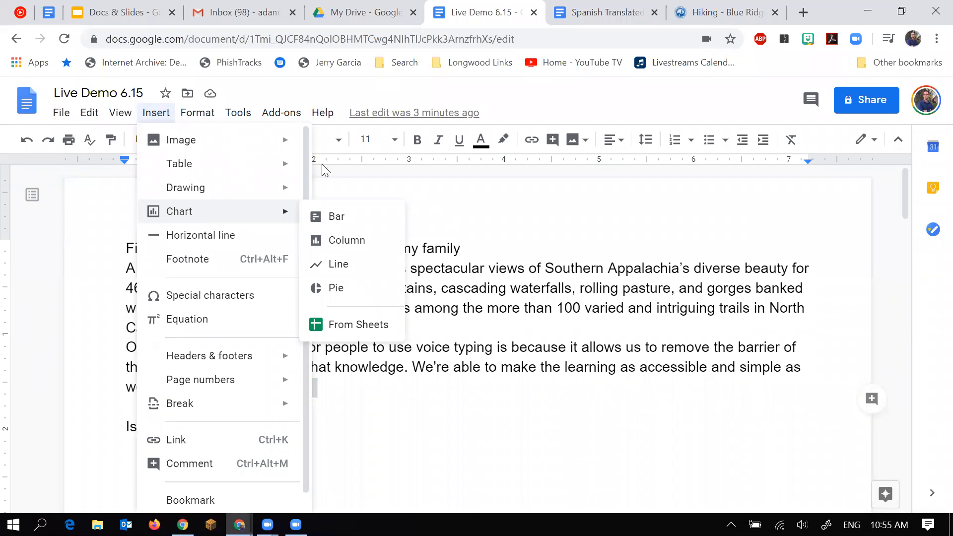
mouse_move(283, 164)
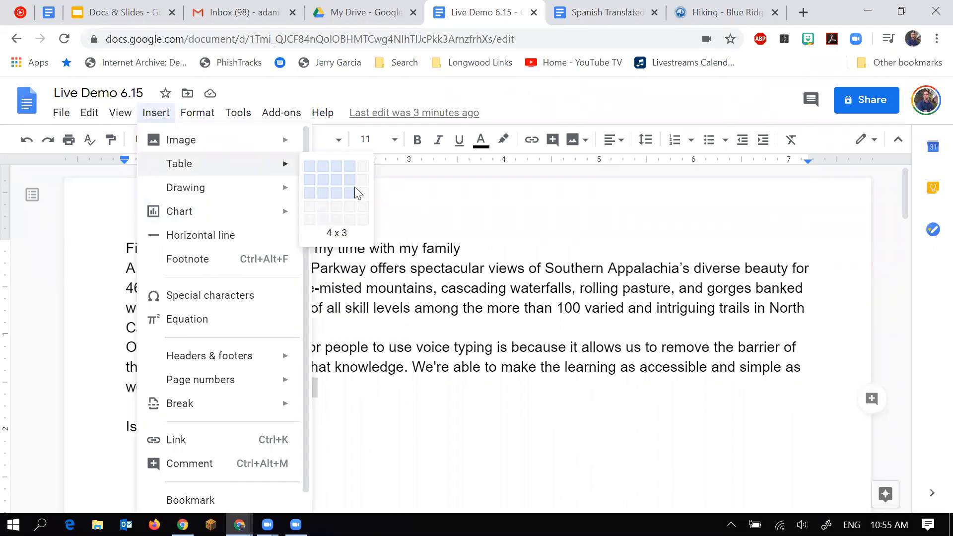
click(356, 189)
scroll(412, 312, down, 3)
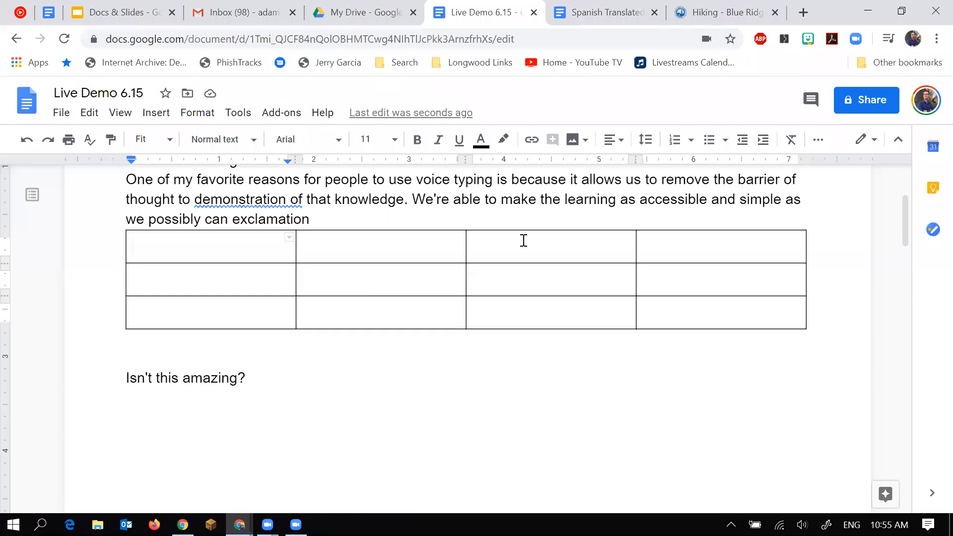
scroll(570, 240, up, 2)
Add the comment 'revise' on the words 'rolling pasture' in the Blue Ridge paragraph.
drag(670, 215, 576, 222)
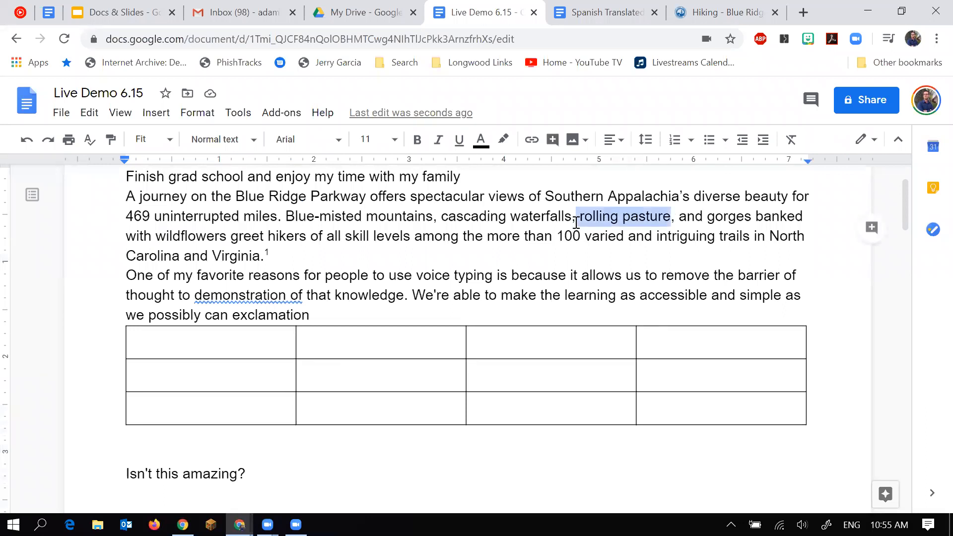
click(871, 228)
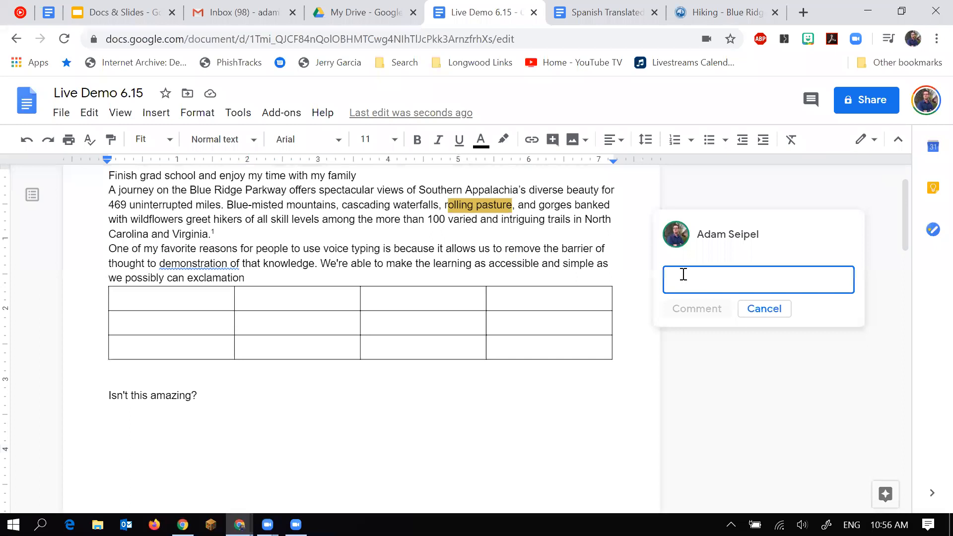
text(revise)
click(689, 314)
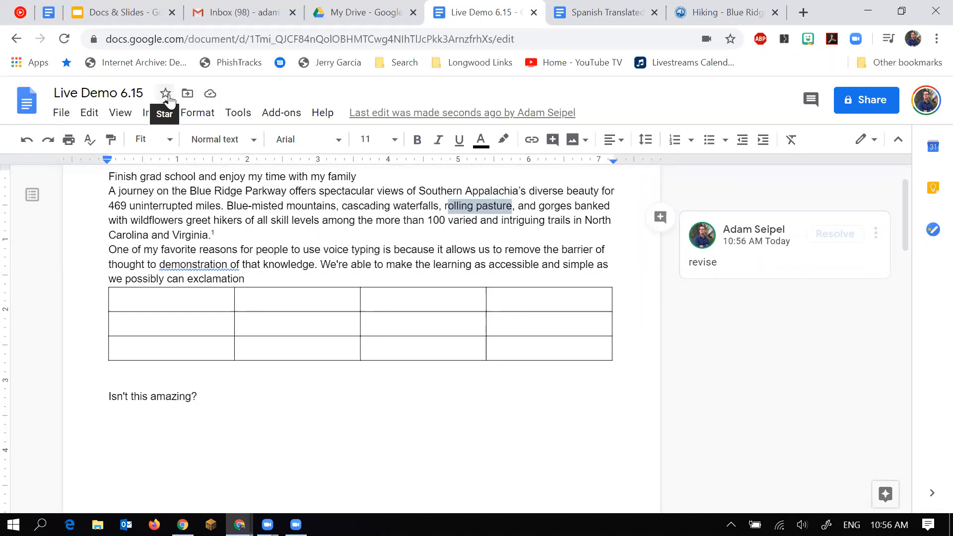
click(166, 93)
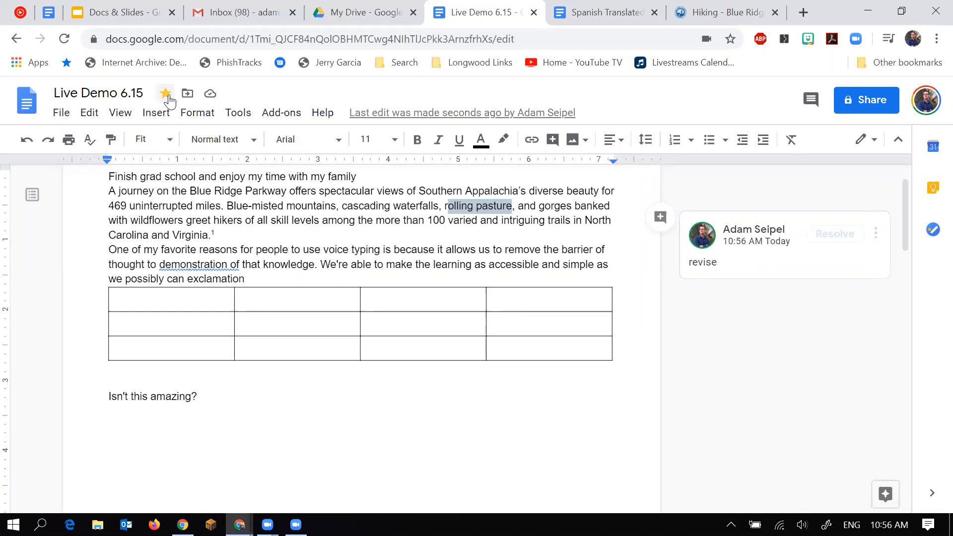
click(168, 96)
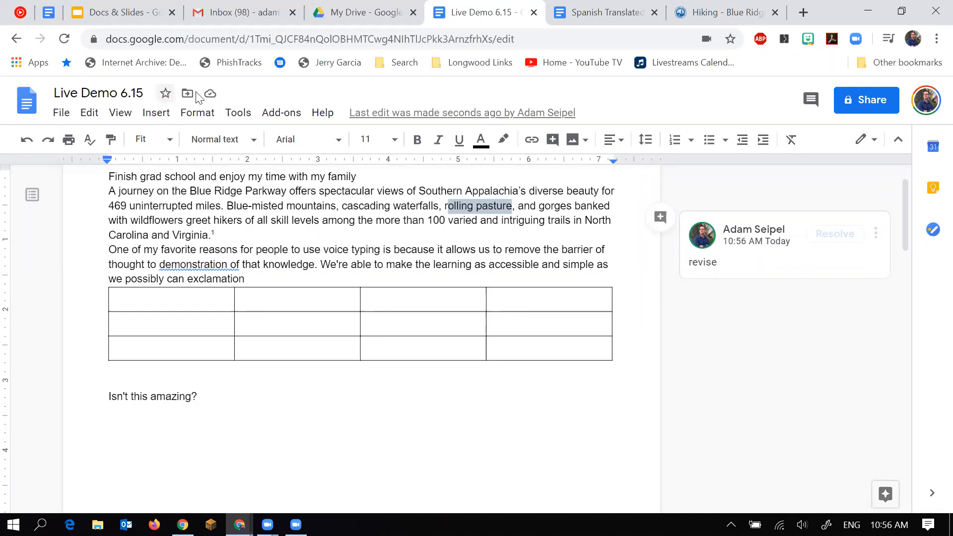
click(851, 101)
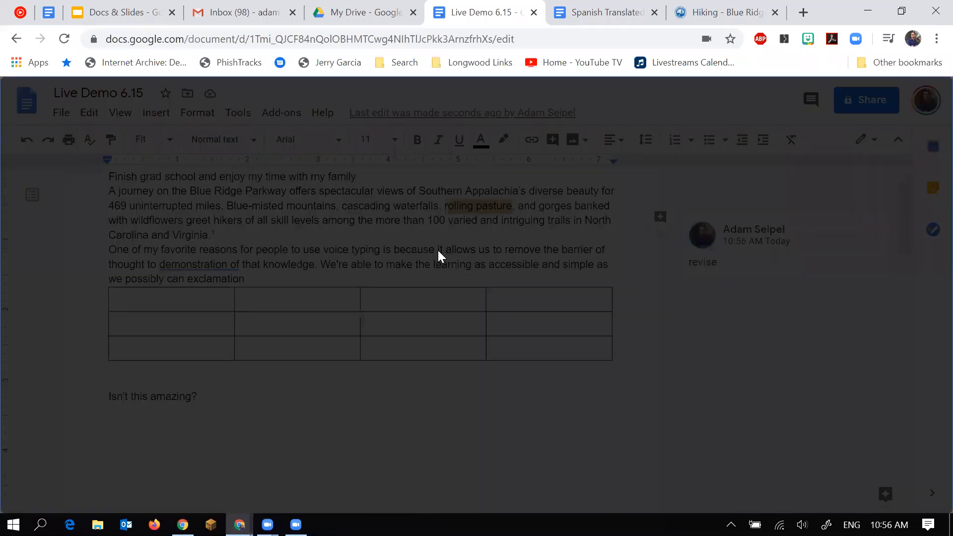
click(435, 229)
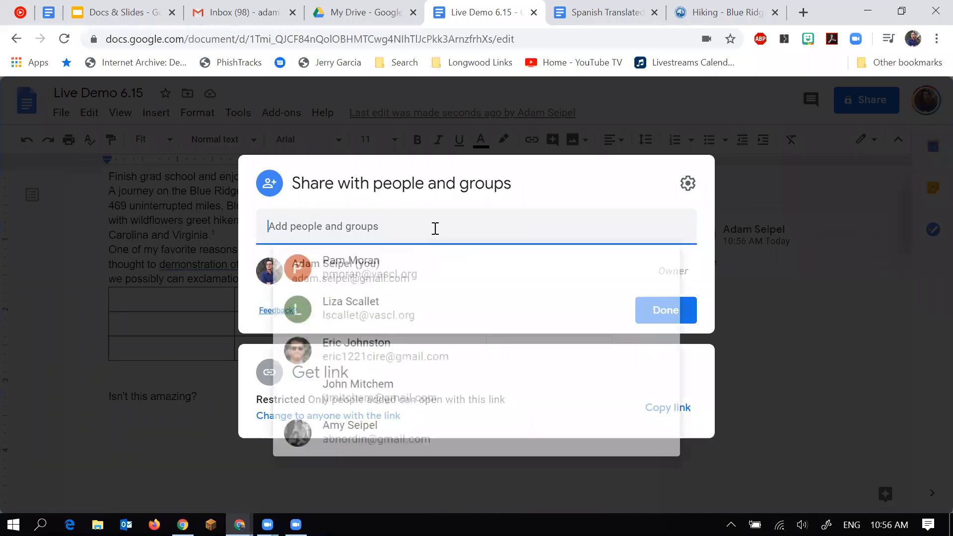
click(378, 321)
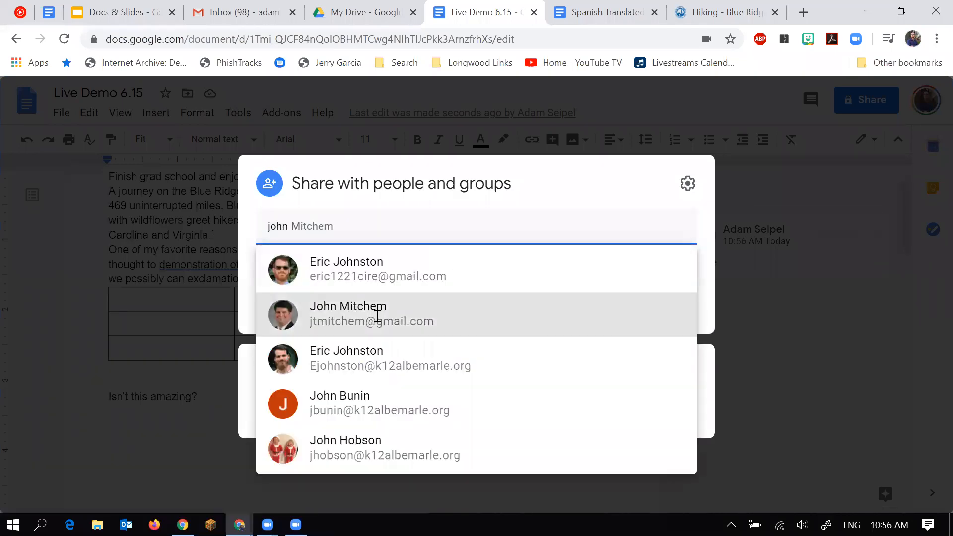
click(663, 226)
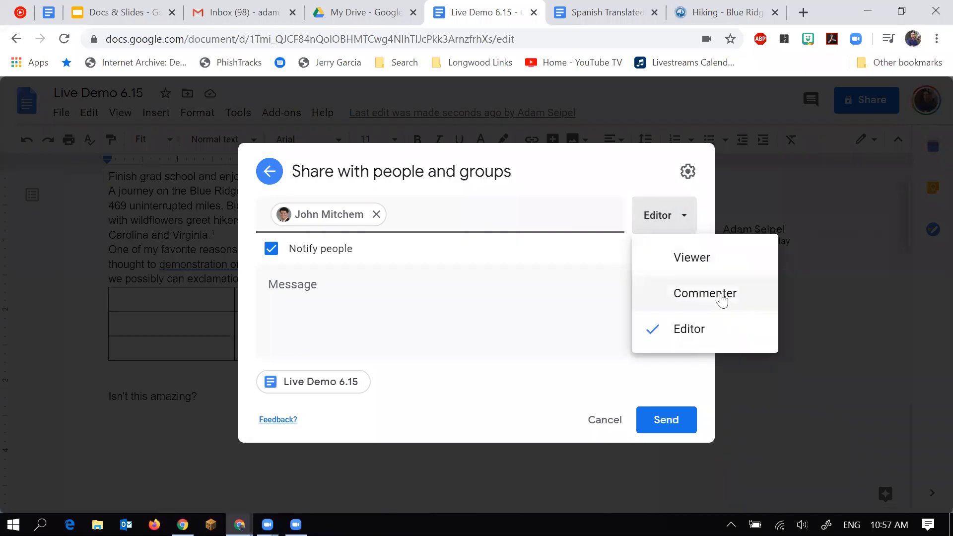
click(715, 330)
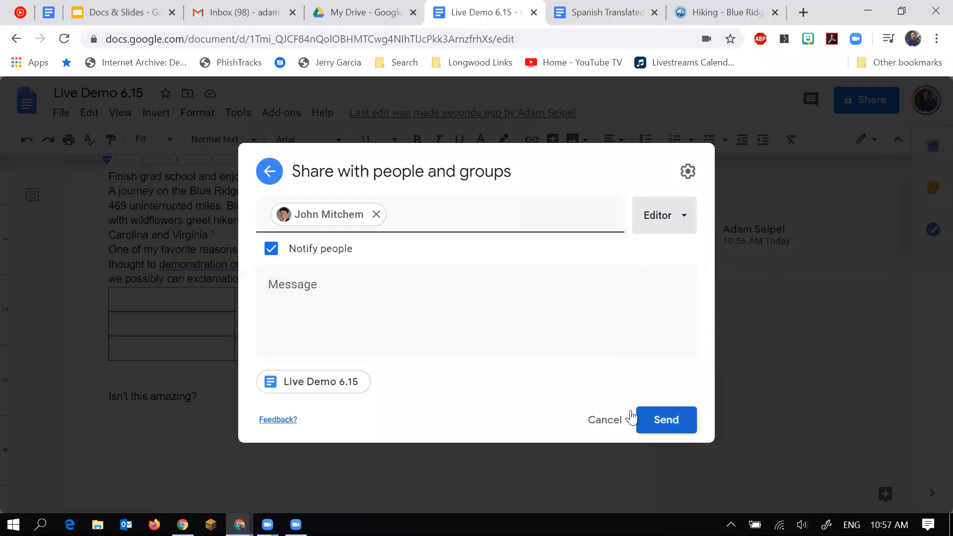
click(687, 172)
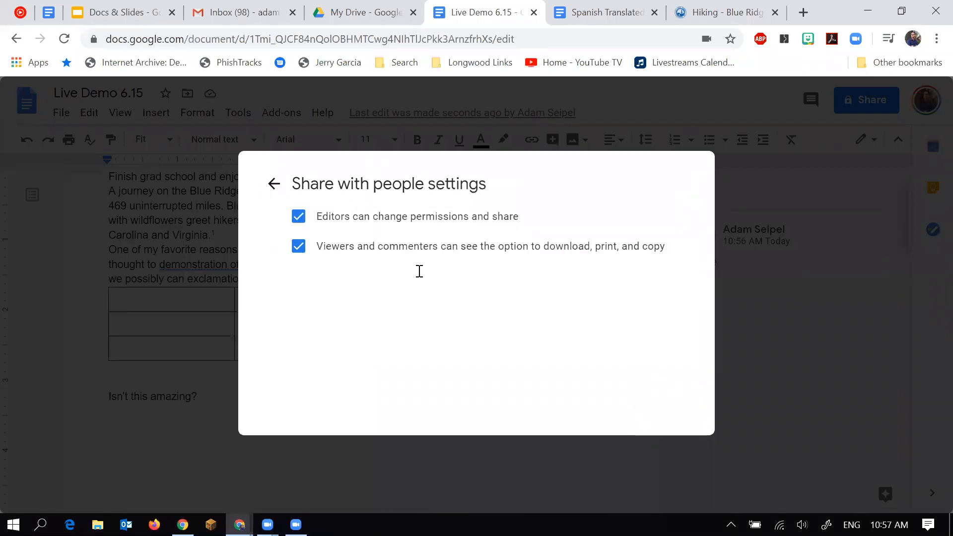
click(274, 181)
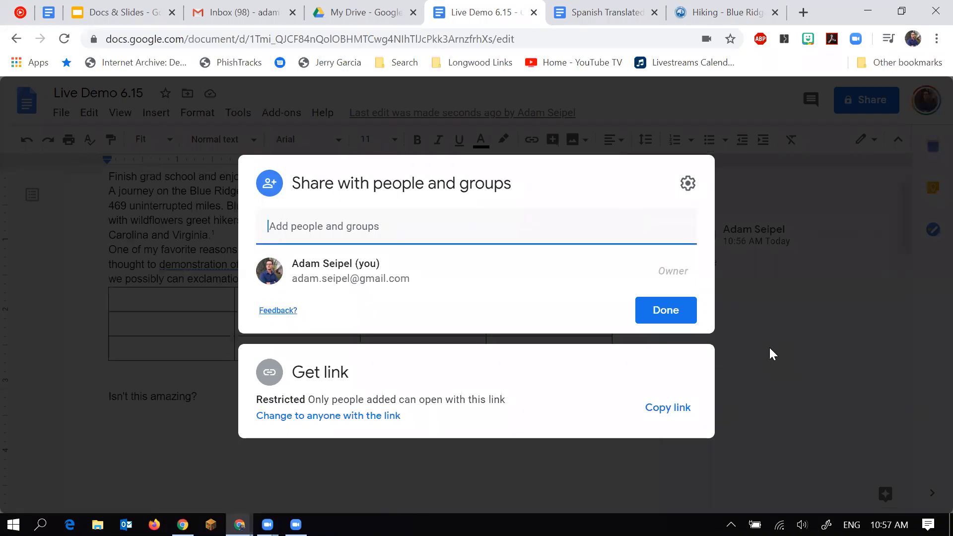
key(Escape)
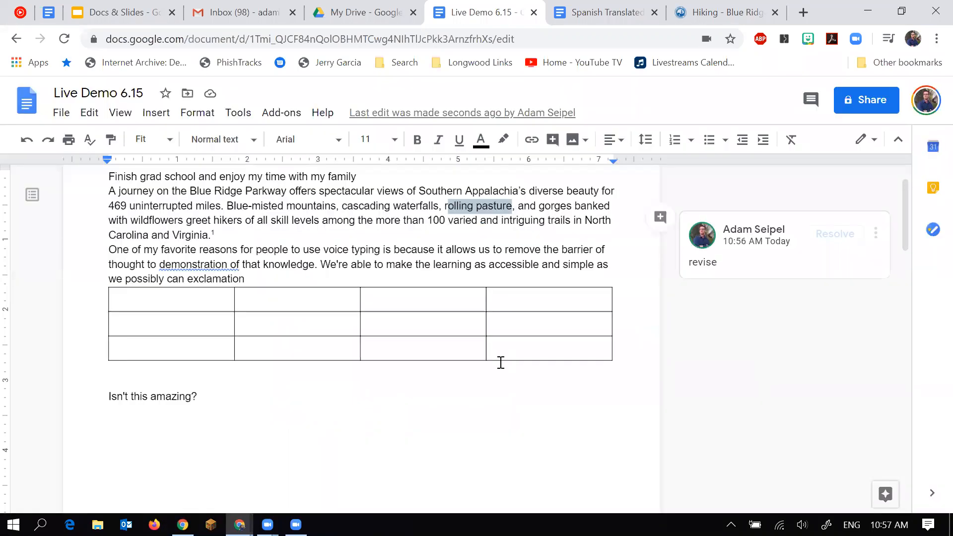
Select slide 11, Challenges, in Docs & Slides and start presenting from it.
click(140, 15)
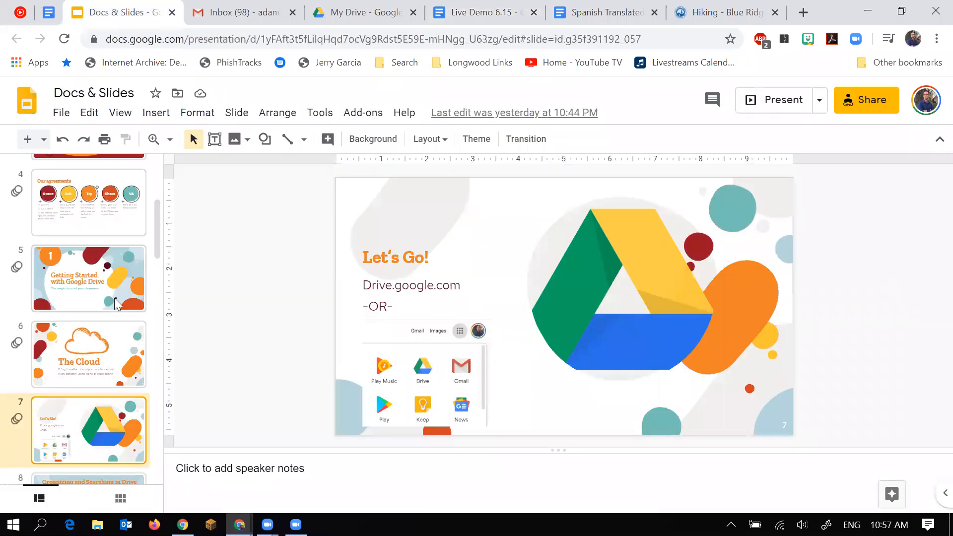
scroll(119, 302, down, 8)
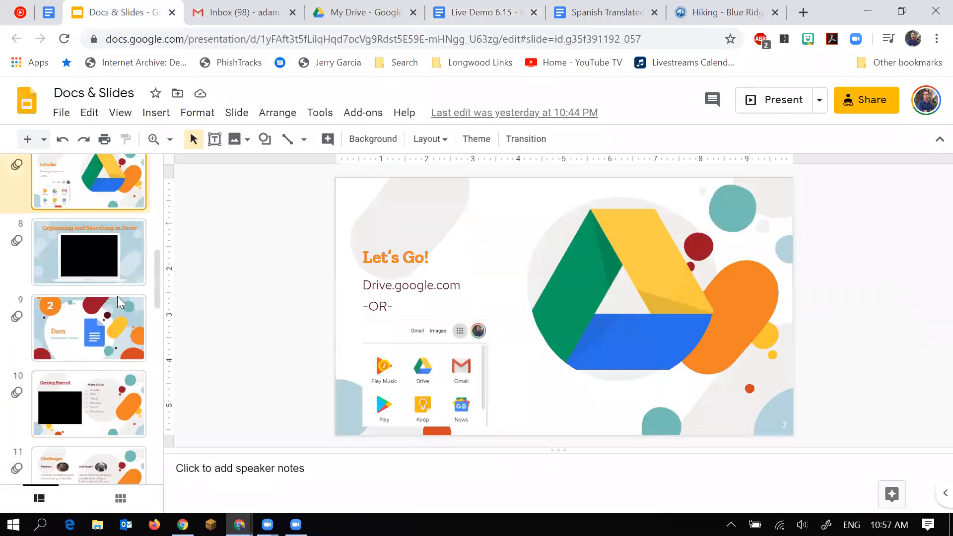
click(91, 365)
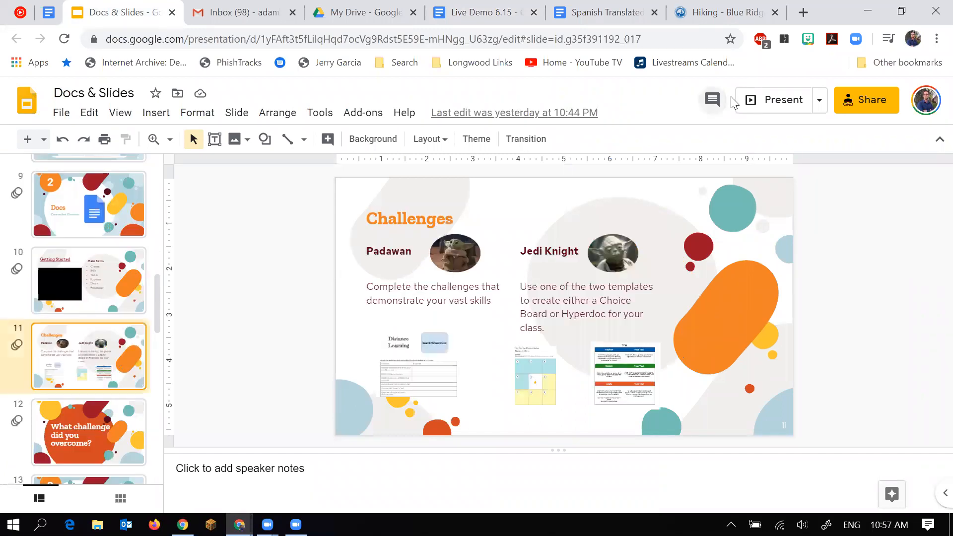
click(776, 101)
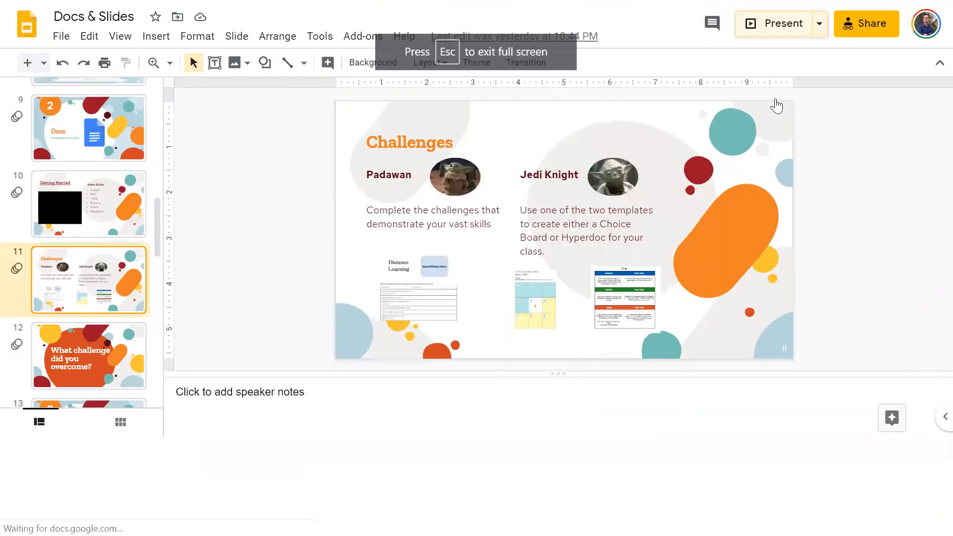